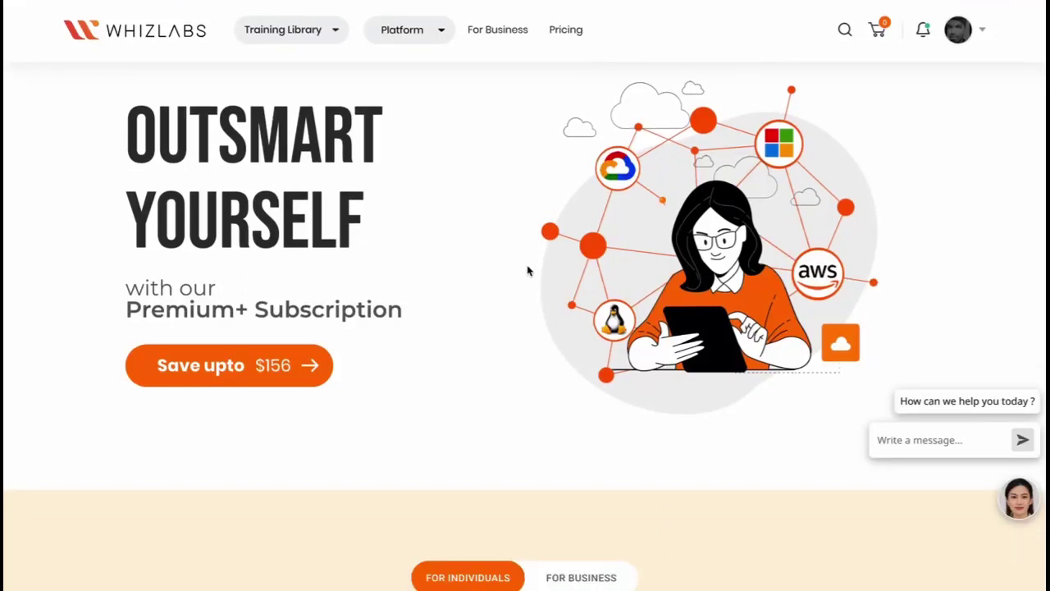
- Go to the Whizlabs Cloud Sandboxes page and request access to the Power BI sandbox
{"action": "left_click", "coordinate": [413, 19]}
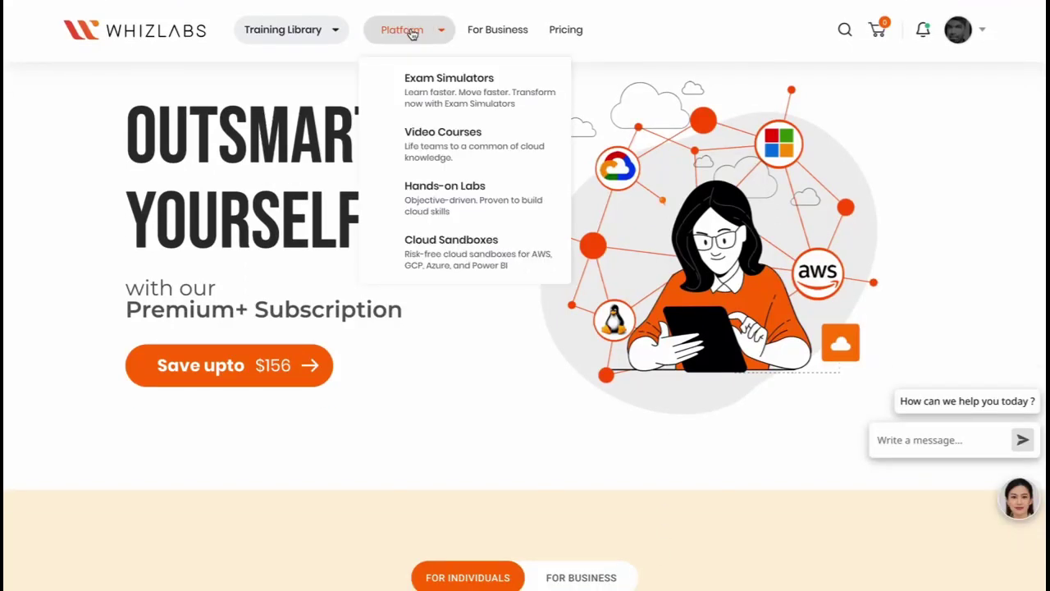
{"action": "left_click", "coordinate": [438, 265]}
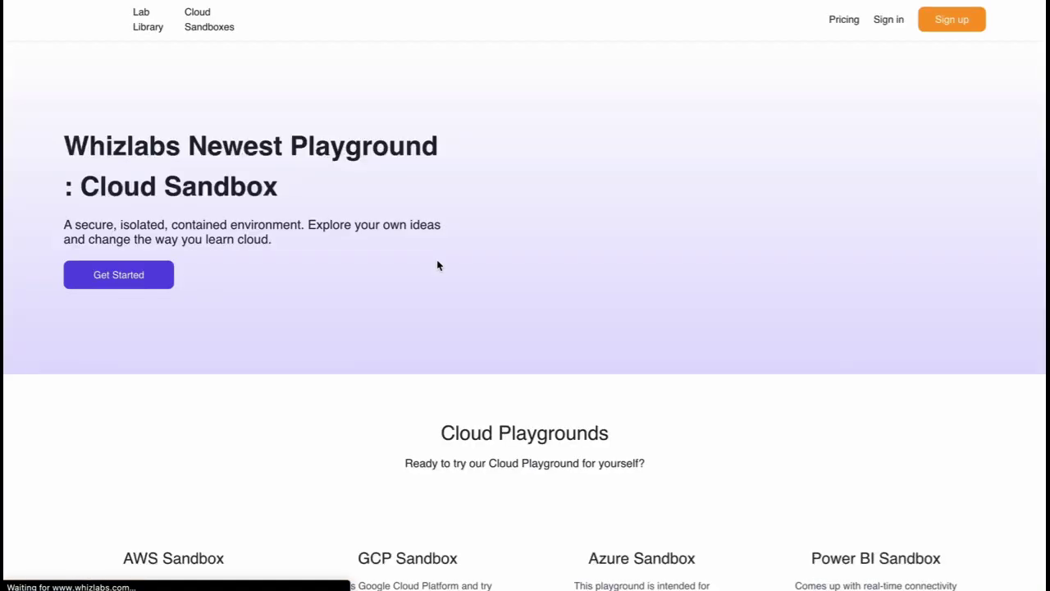
{"action": "scroll", "coordinate": [465, 350], "scroll_direction": "down", "scroll_amount": 1}
{"action": "scroll", "coordinate": [465, 350], "scroll_direction": "down", "scroll_amount": 1}
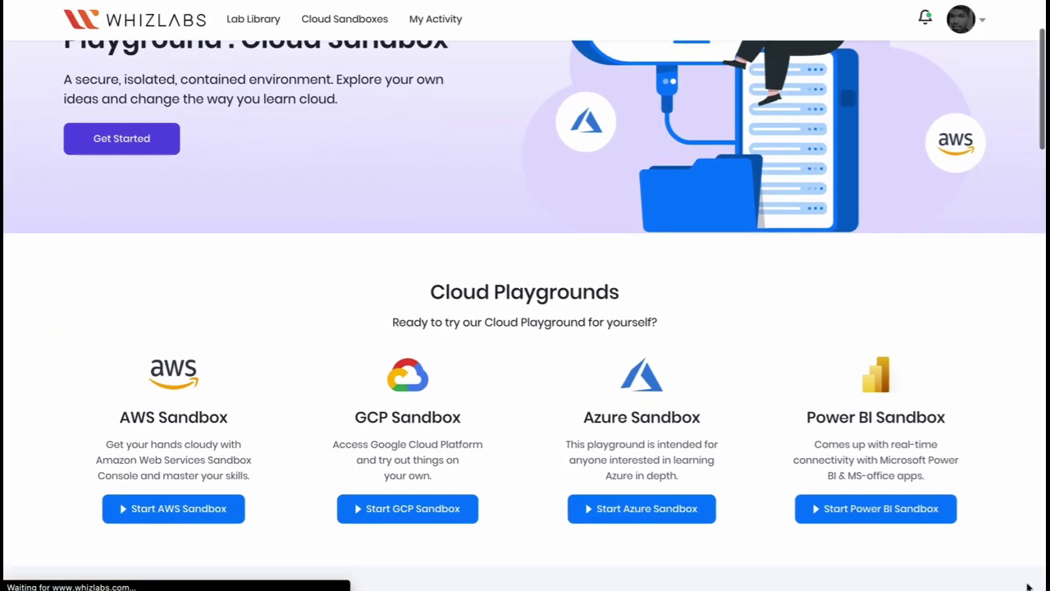
{"action": "left_click", "coordinate": [845, 517]}
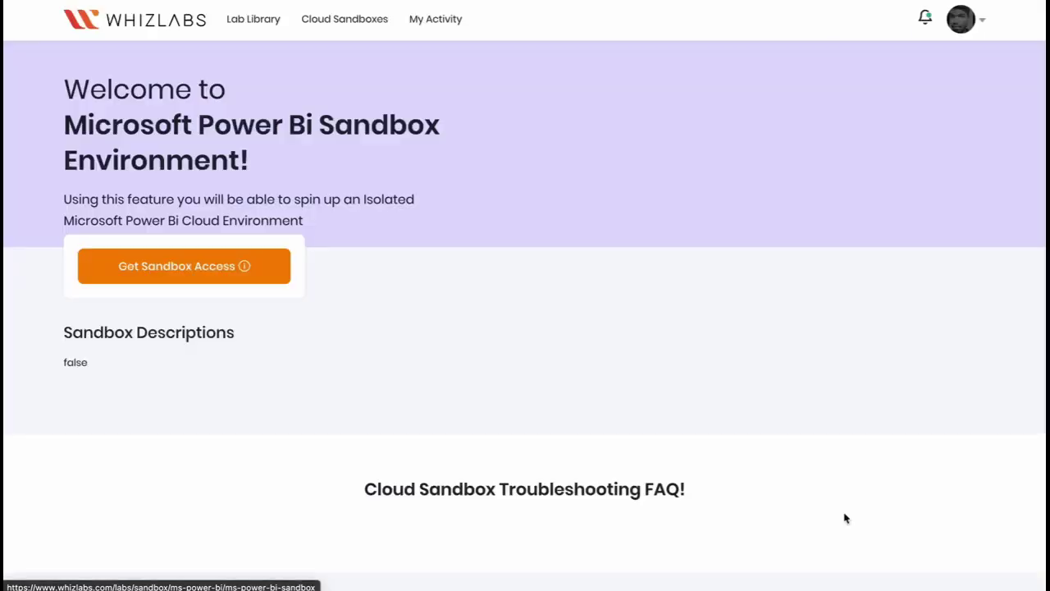
- Set the sandbox lifetime to 1 hour and create the Power BI sandbox environment
{"action": "left_click", "coordinate": [283, 248]}
{"action": "scroll", "coordinate": [287, 285], "scroll_direction": "down", "scroll_amount": 1}
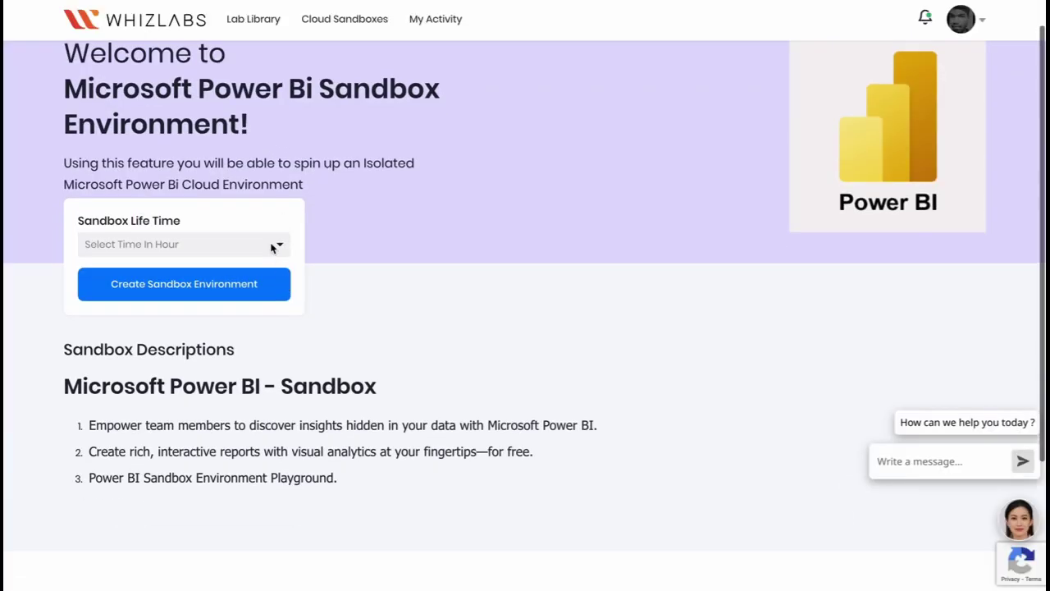
{"action": "left_click", "coordinate": [271, 245]}
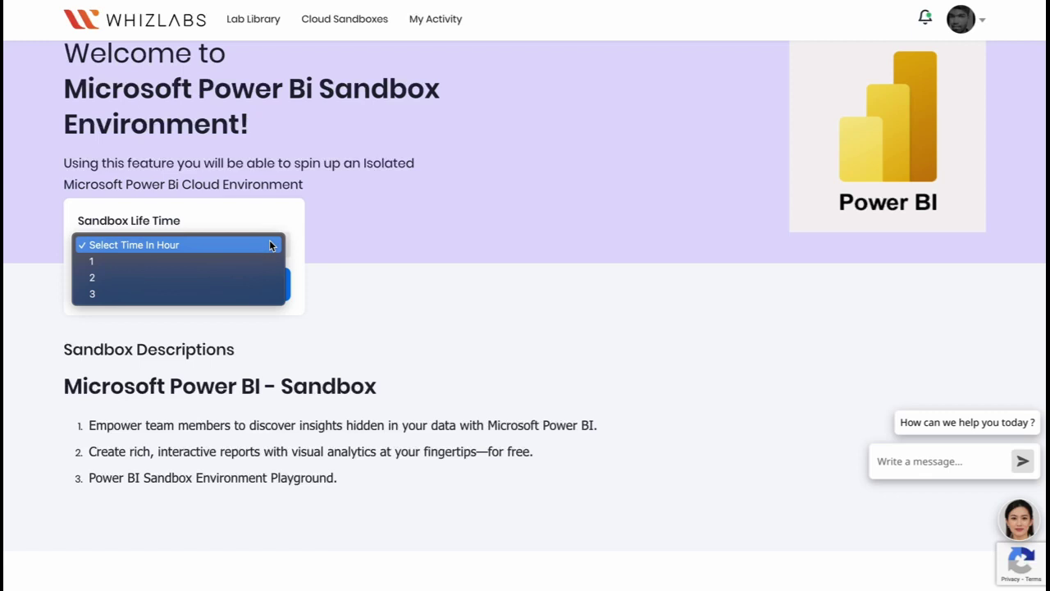
{"action": "left_click", "coordinate": [238, 268]}
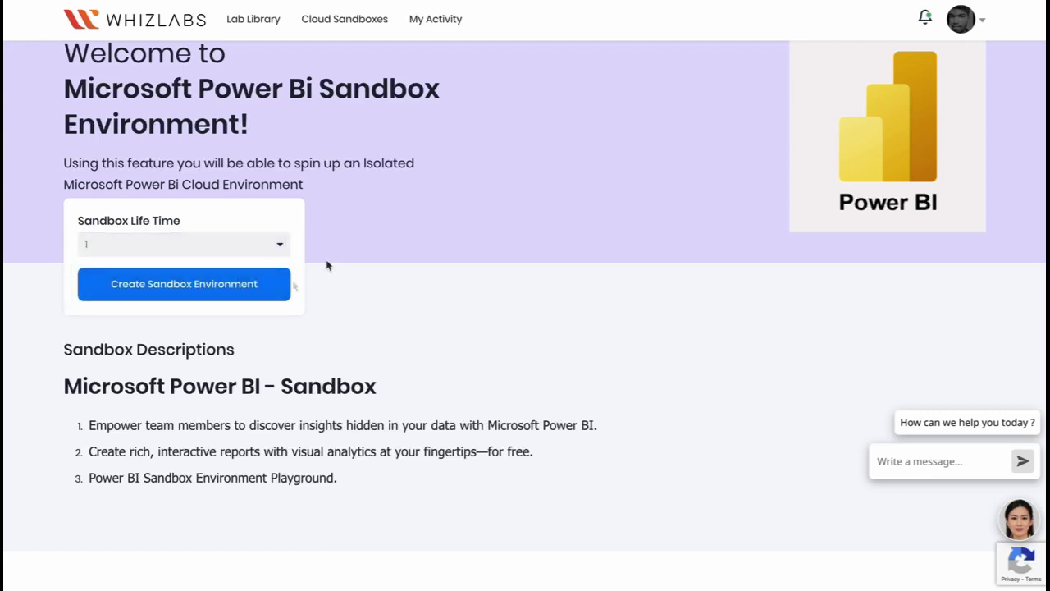
{"action": "left_click", "coordinate": [251, 287]}
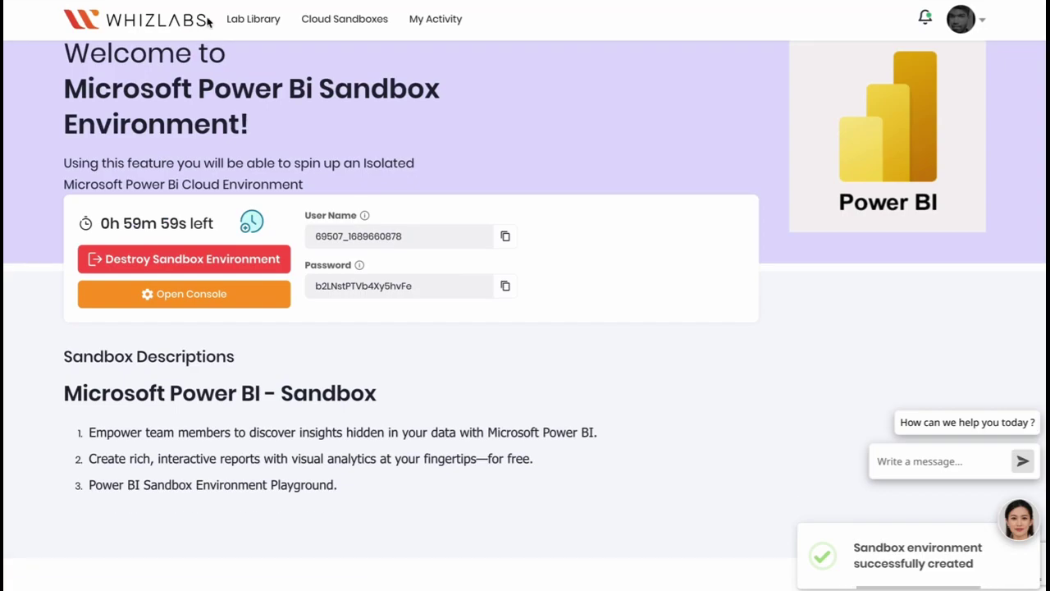
- Search 'microsoft remote desktop for mac' and download the installer from its MacUpdate page
{"action": "key", "text": "super+t"}
{"action": "type", "text": "mic"}
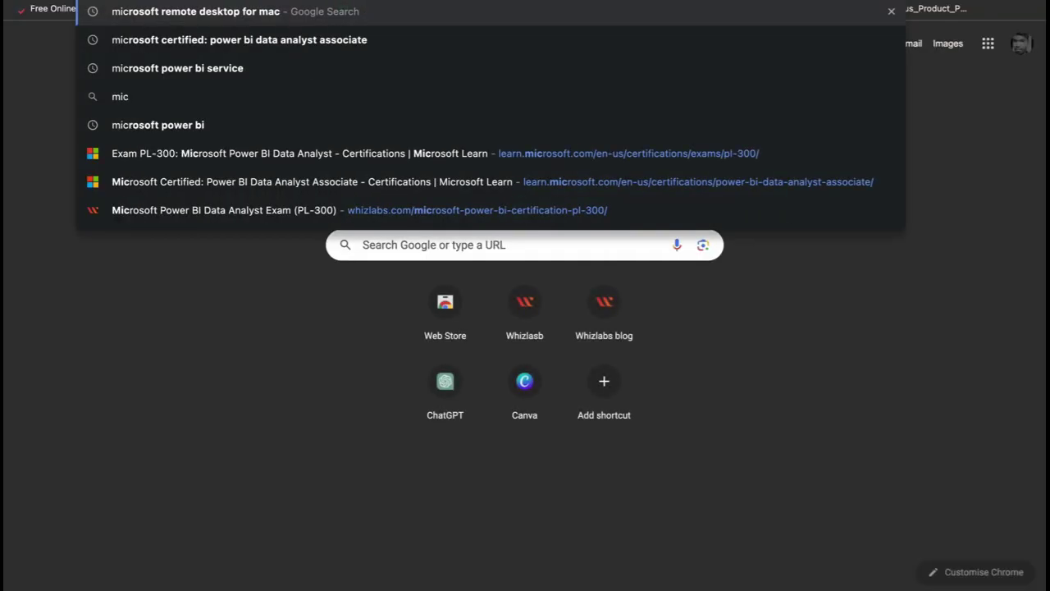
{"action": "type", "text": "r"}
{"action": "key", "text": "Return"}
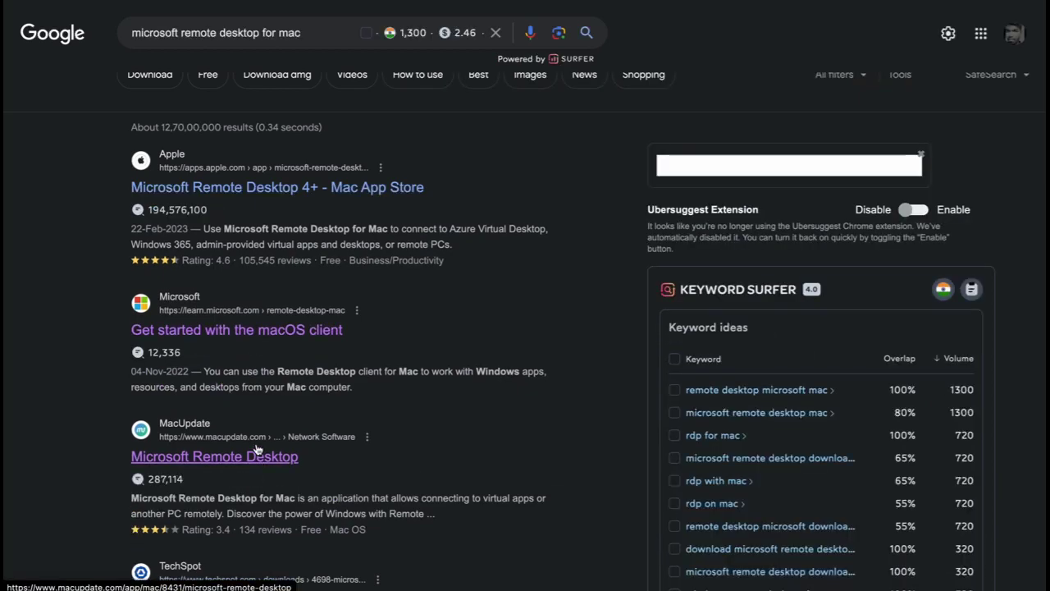
{"action": "left_click", "coordinate": [257, 454]}
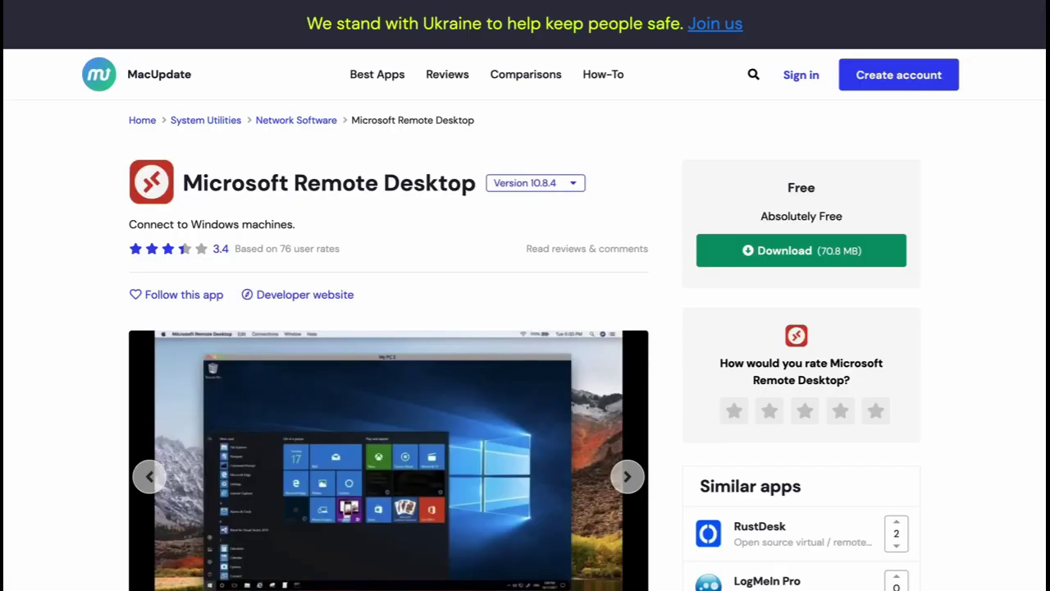
{"action": "left_click", "coordinate": [831, 253]}
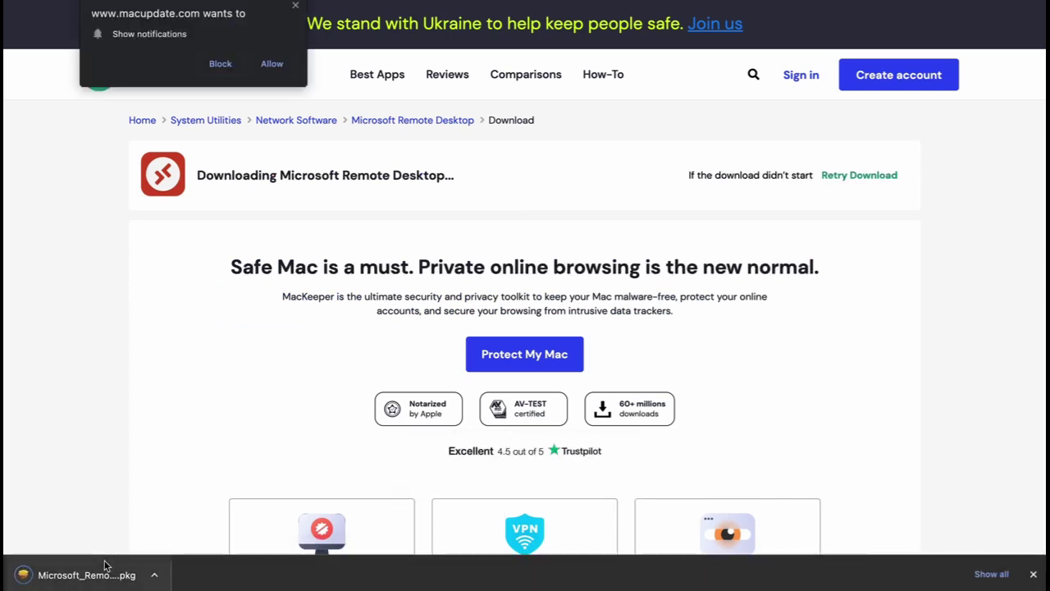
- Run a standard install of Microsoft Remote Desktop v10.8.4, authorizing with the admin password
{"action": "left_click", "coordinate": [103, 569]}
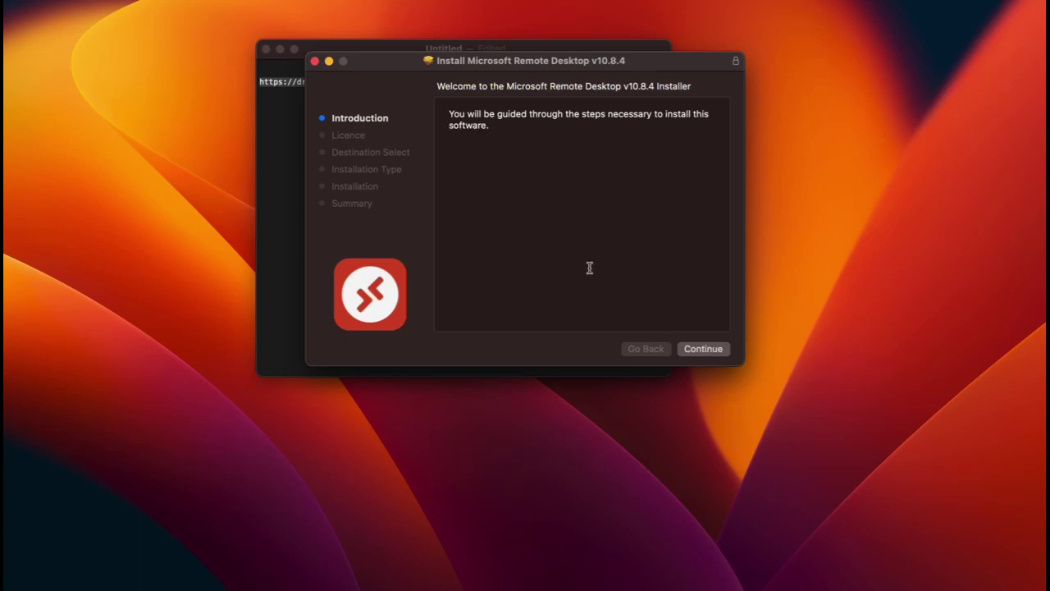
{"action": "left_click_drag", "start_coordinate": [561, 64], "coordinate": [501, 62]}
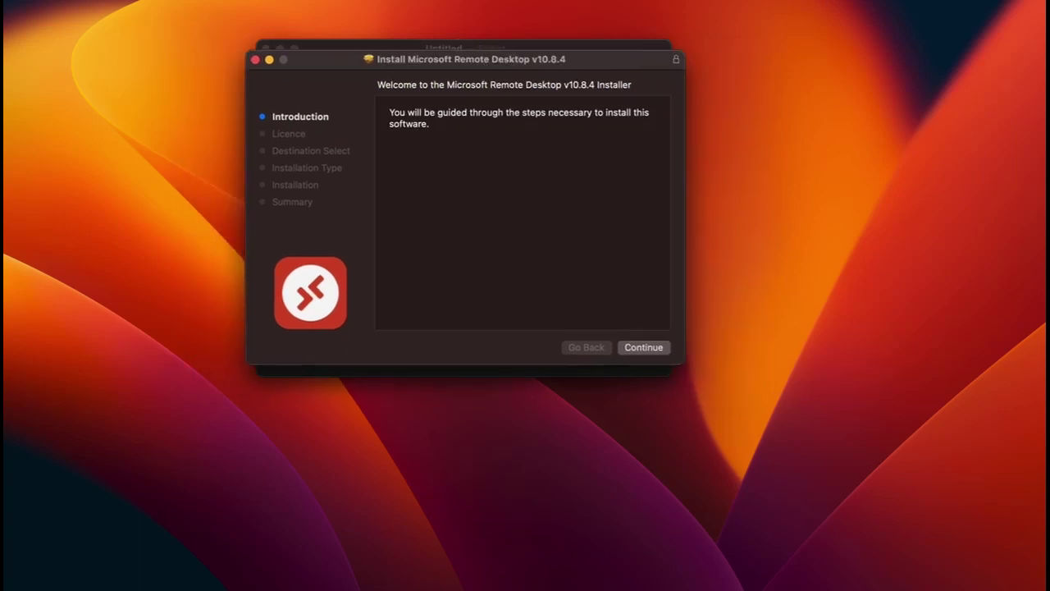
{"action": "left_click", "coordinate": [643, 347]}
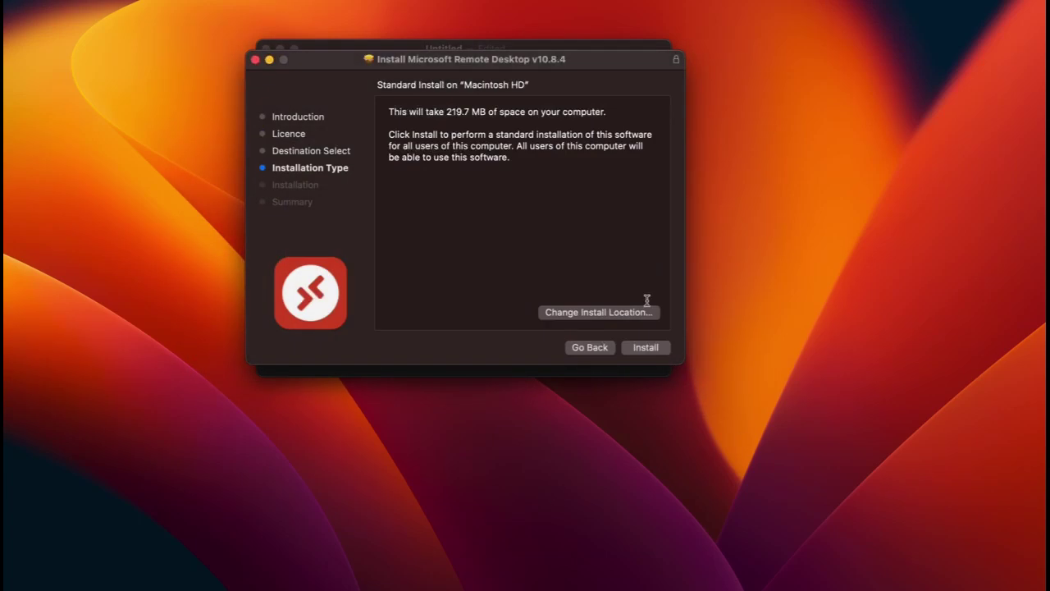
{"action": "left_click", "coordinate": [643, 348]}
{"action": "type", "text": "***"}
{"action": "key", "text": "Return"}
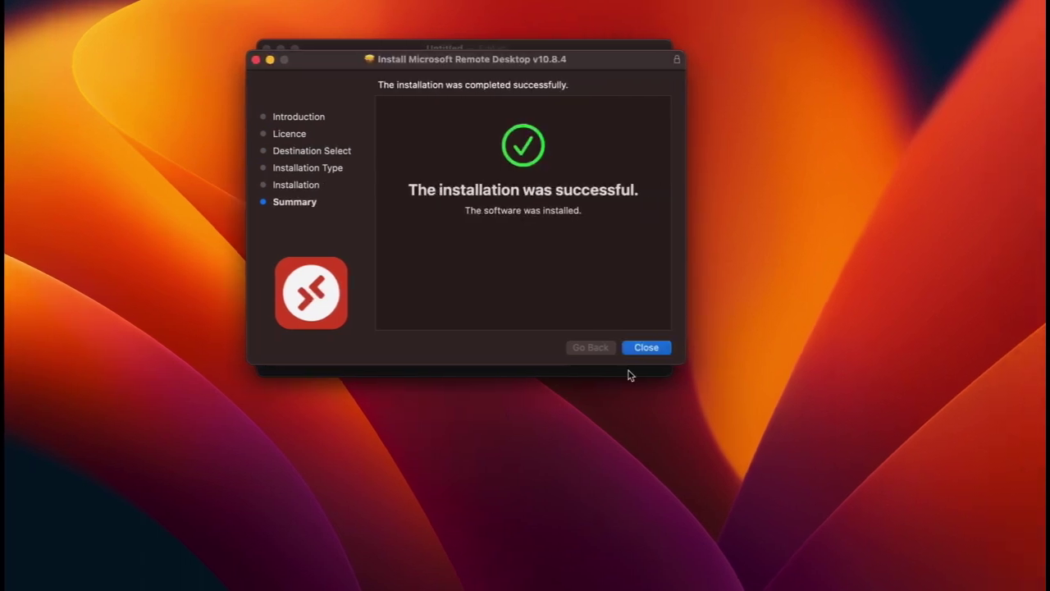
{"action": "left_click", "coordinate": [644, 347]}
- Move the installer to the Bin and download Whizlabs.rdp via the sandbox's Open Console
{"action": "left_click", "coordinate": [495, 274]}
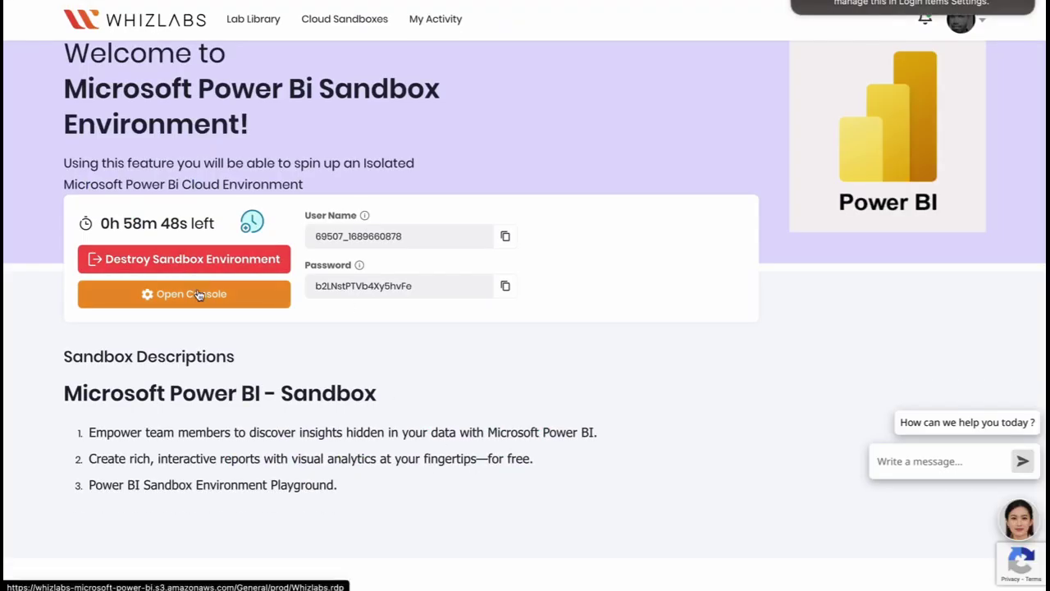
{"action": "left_click", "coordinate": [198, 293]}
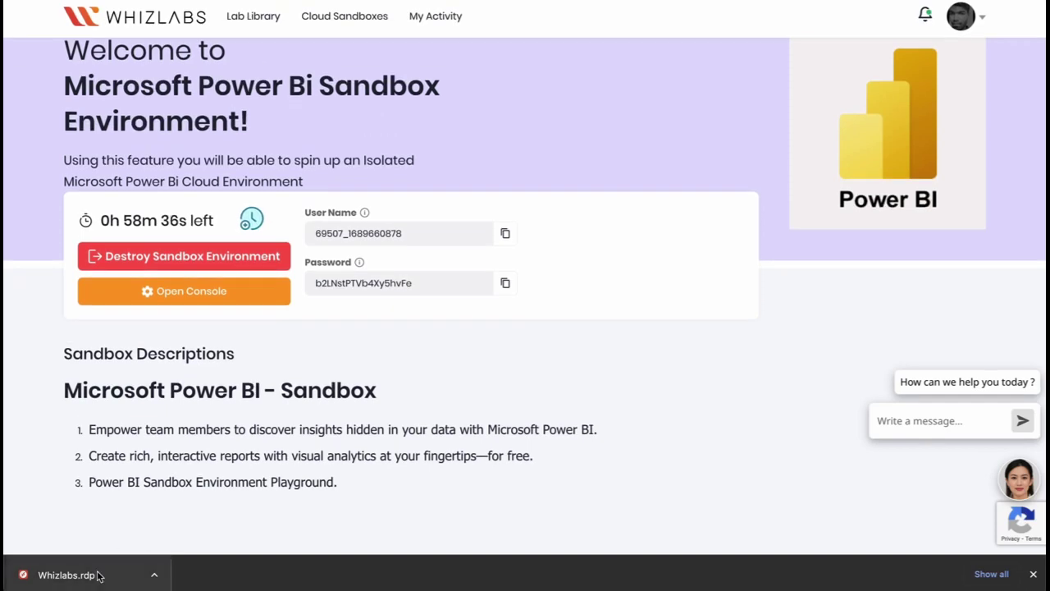
- Open Whizlabs.rdp in Remote Desktop, allowing usage sharing, camera and microphone access
{"action": "left_click", "coordinate": [65, 574]}
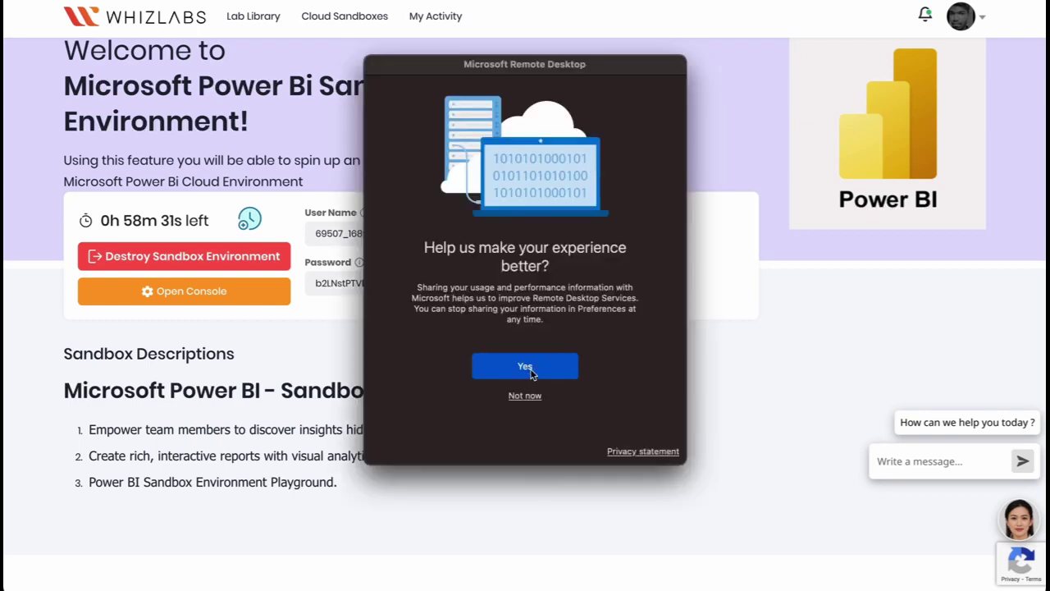
{"action": "left_click", "coordinate": [530, 369]}
{"action": "left_click", "coordinate": [531, 373]}
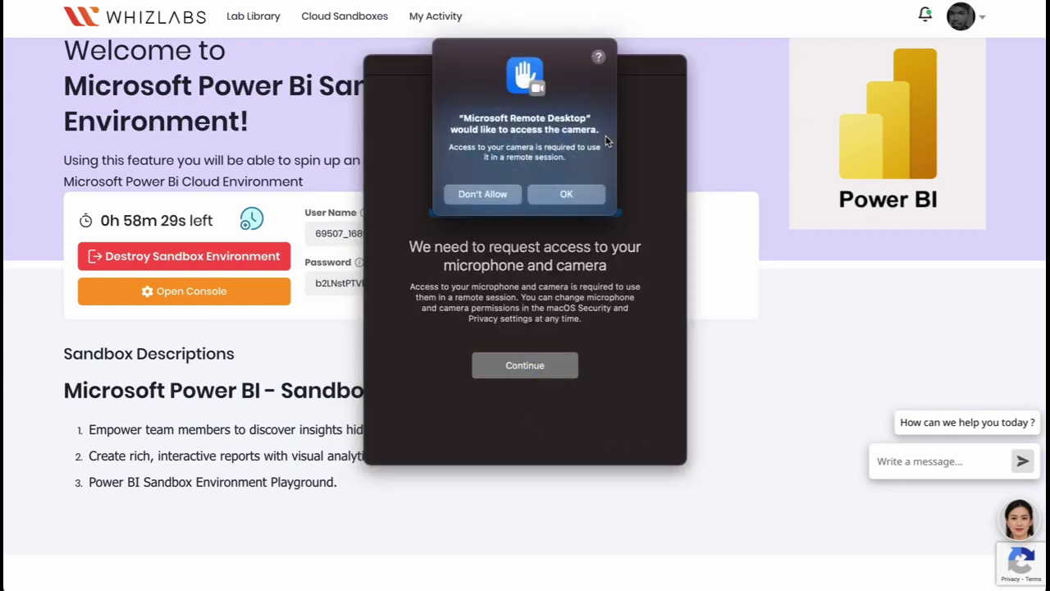
{"action": "left_click", "coordinate": [558, 197]}
{"action": "left_click", "coordinate": [573, 209]}
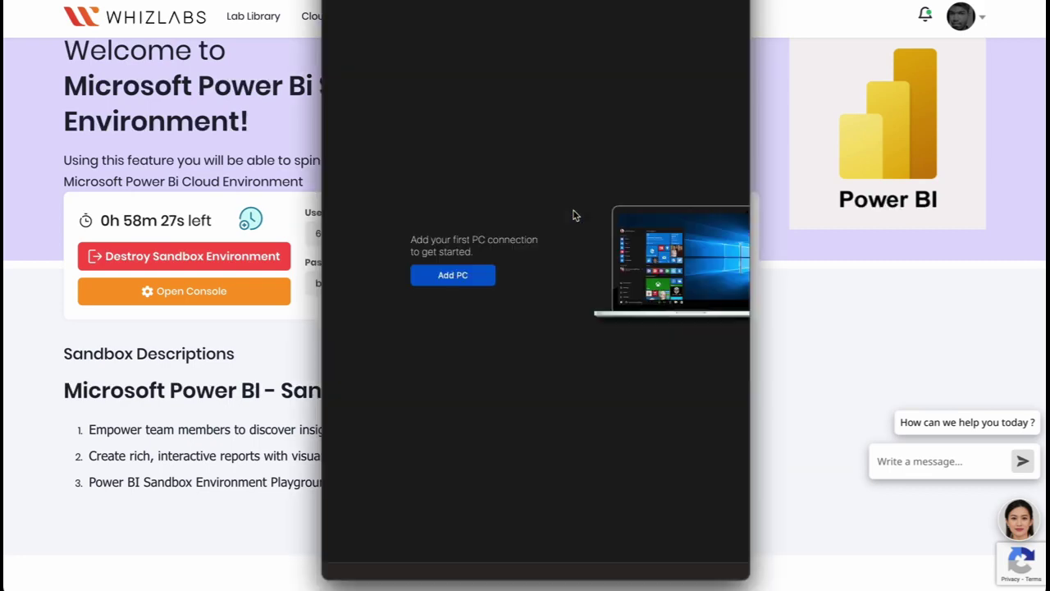
{"action": "key", "text": "super+h"}
{"action": "left_click", "coordinate": [1028, 10]}
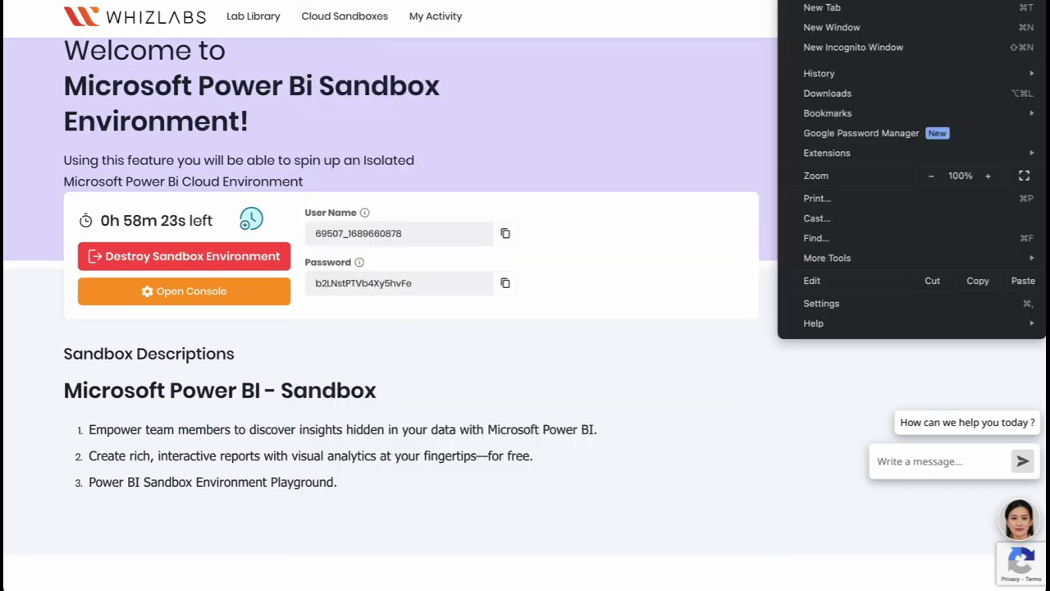
{"action": "left_click", "coordinate": [864, 91]}
{"action": "left_click", "coordinate": [385, 101]}
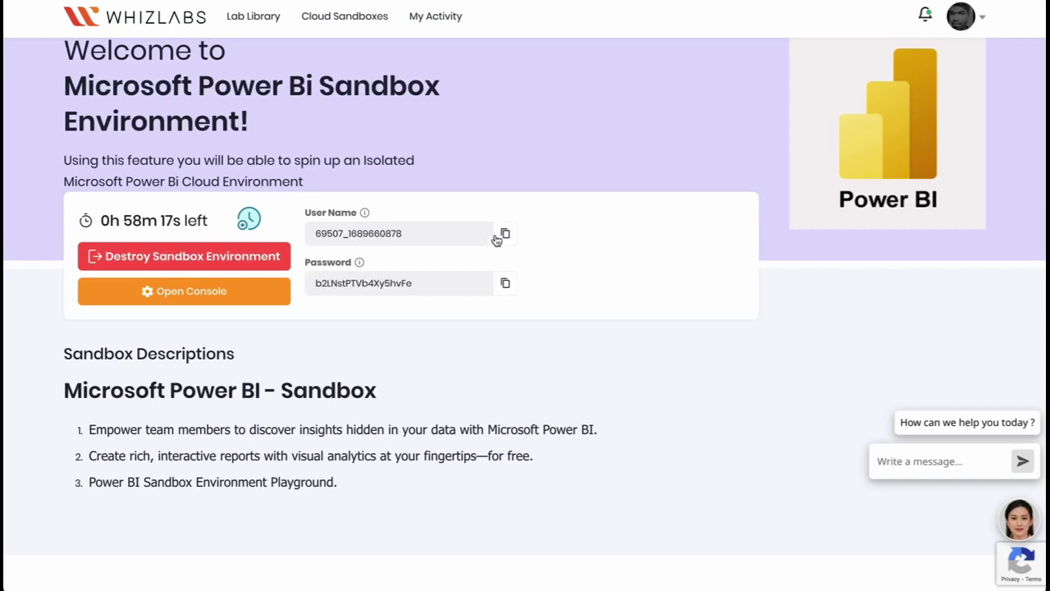
- Log in with the sandbox username and password from Whizlabs and accept the certificate warning
{"action": "left_click", "coordinate": [497, 237]}
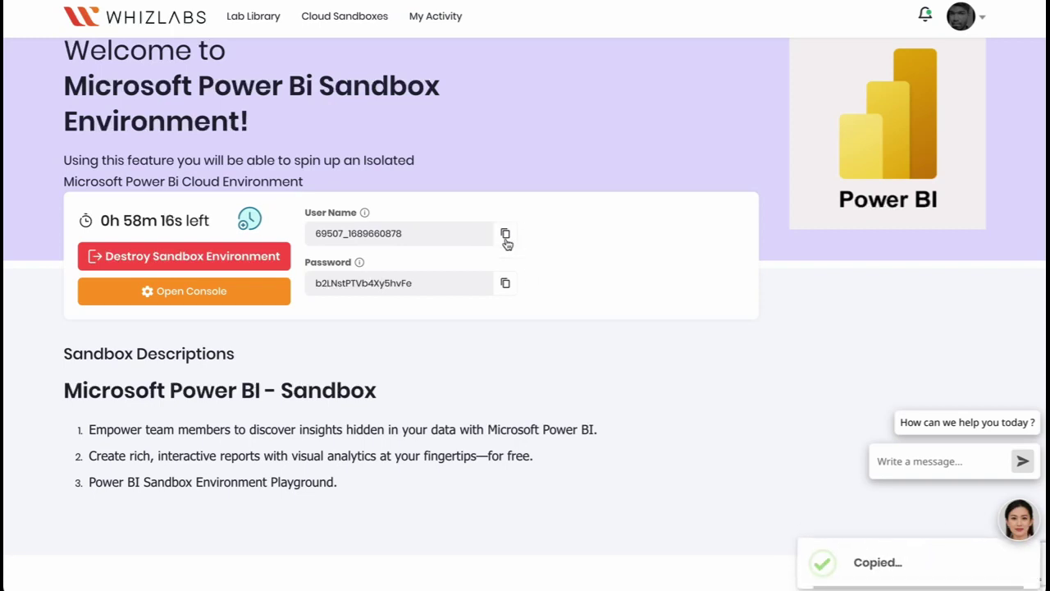
{"action": "key", "text": "super+Tab"}
{"action": "key", "text": "super+v"}
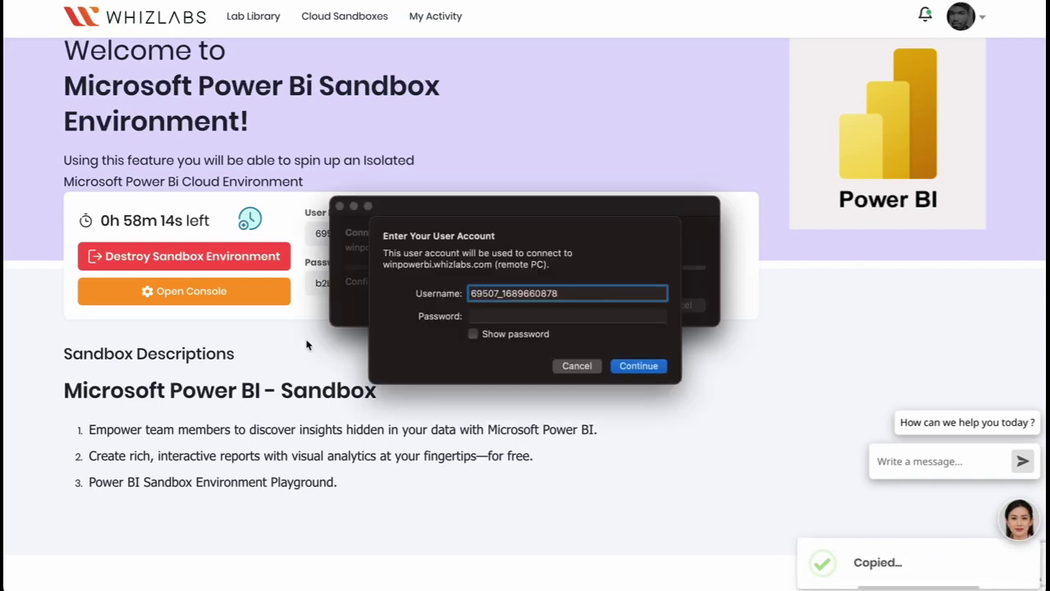
{"action": "key", "text": "super+Tab"}
{"action": "left_click", "coordinate": [505, 284]}
{"action": "key", "text": "super+Tab"}
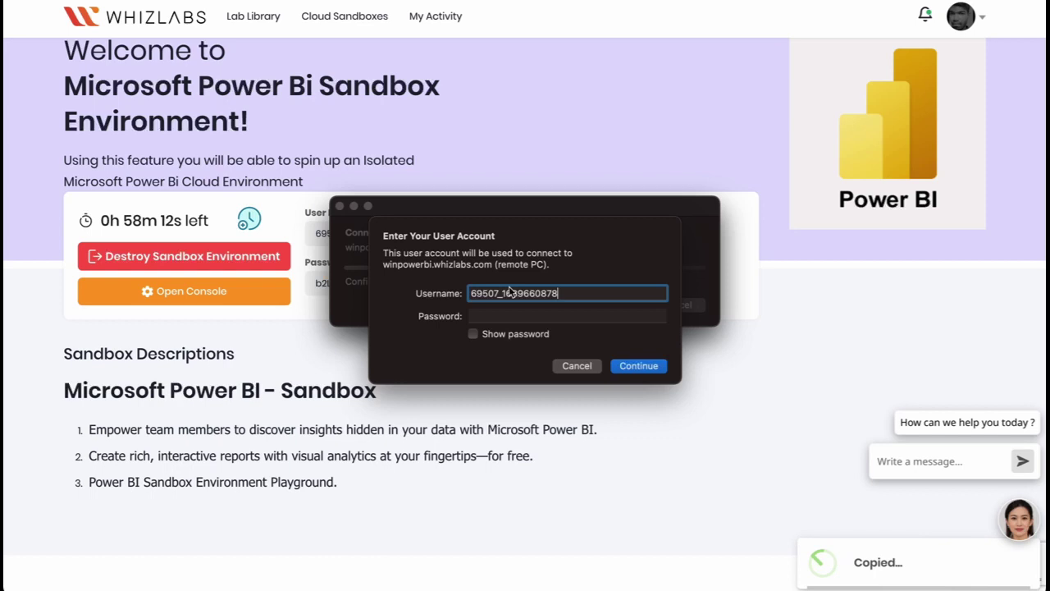
{"action": "key", "text": "Tab"}
{"action": "key", "text": "super+v"}
{"action": "left_click", "coordinate": [642, 368]}
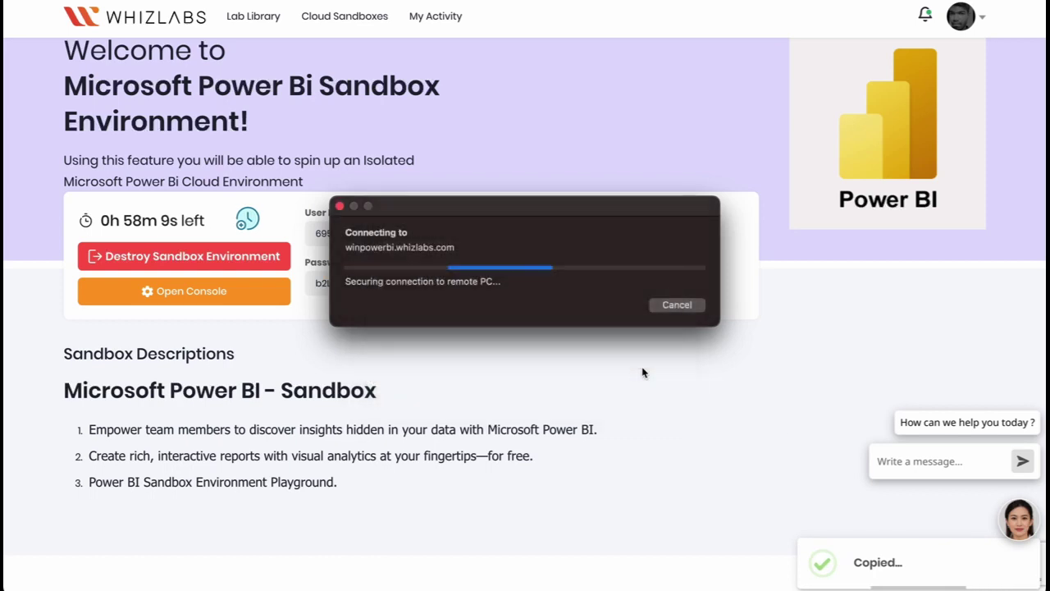
{"action": "left_click", "coordinate": [708, 319]}
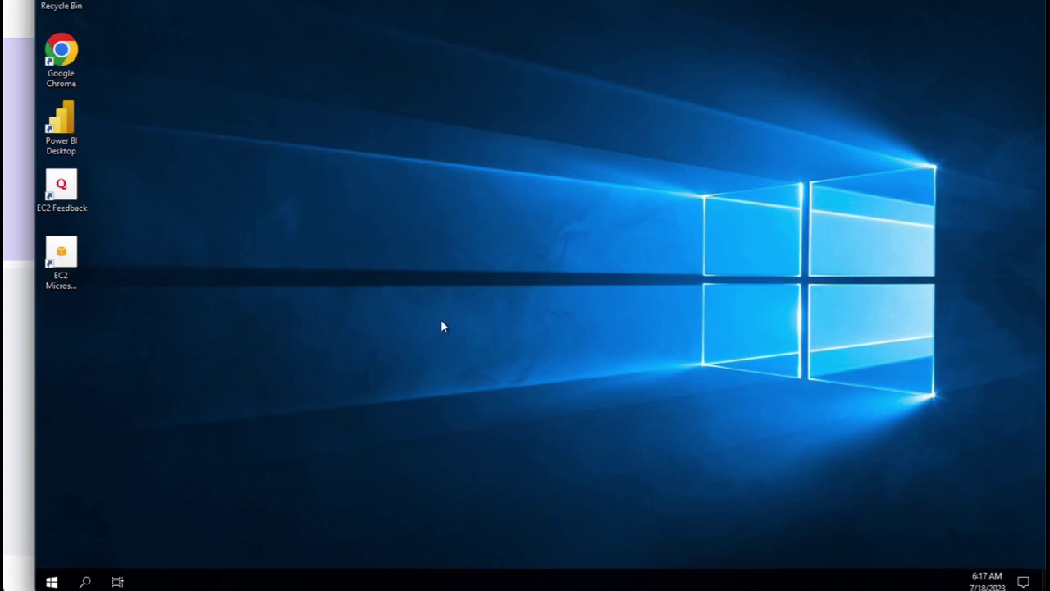
- Launch Power BI Desktop and close its welcome screen and sign-in notice
{"action": "double_click", "coordinate": [72, 126]}
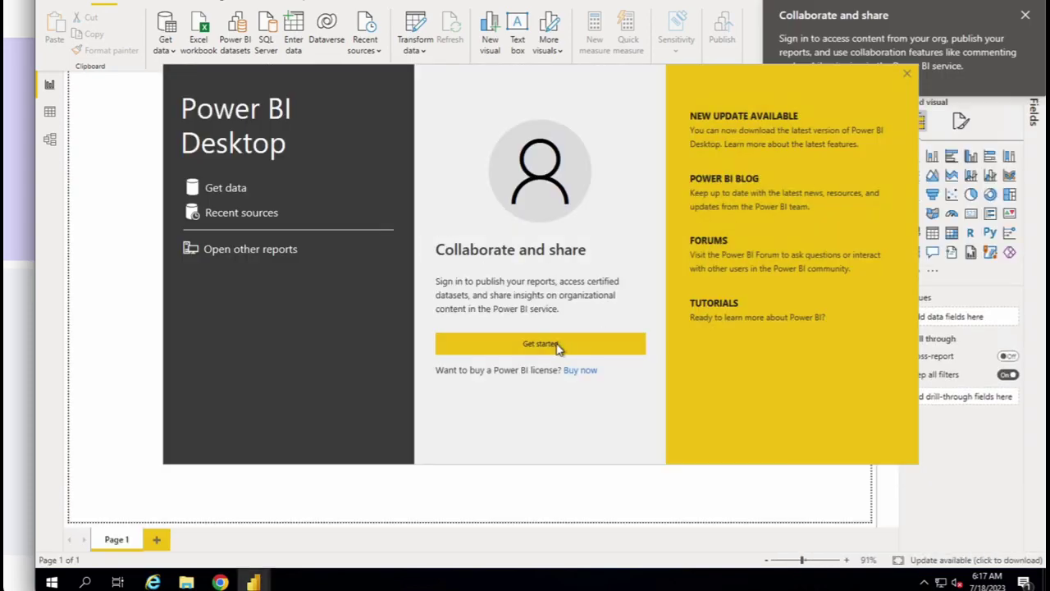
{"action": "left_click", "coordinate": [908, 76]}
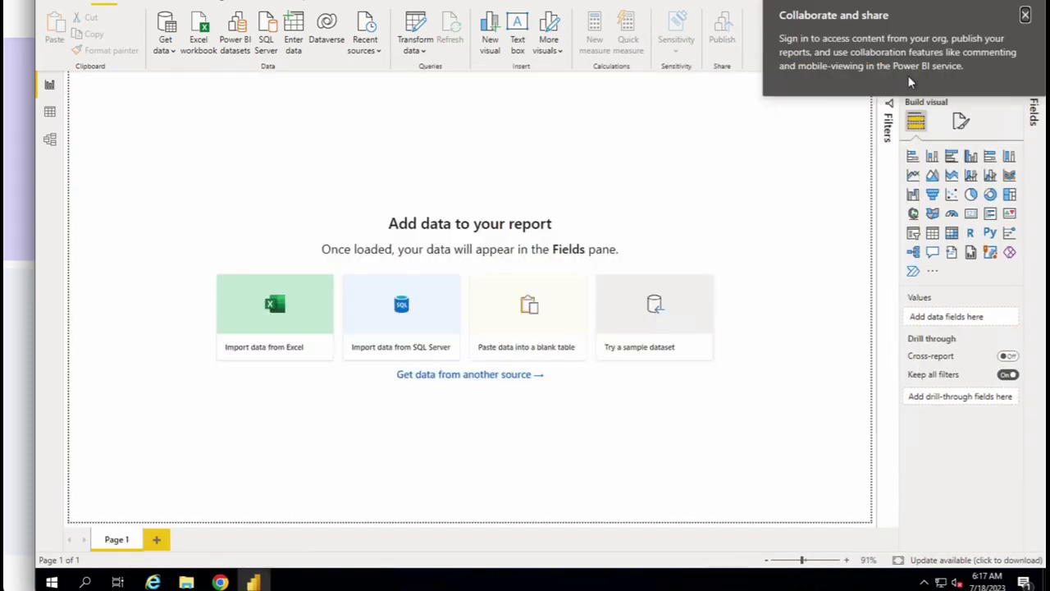
{"action": "left_click", "coordinate": [1026, 15]}
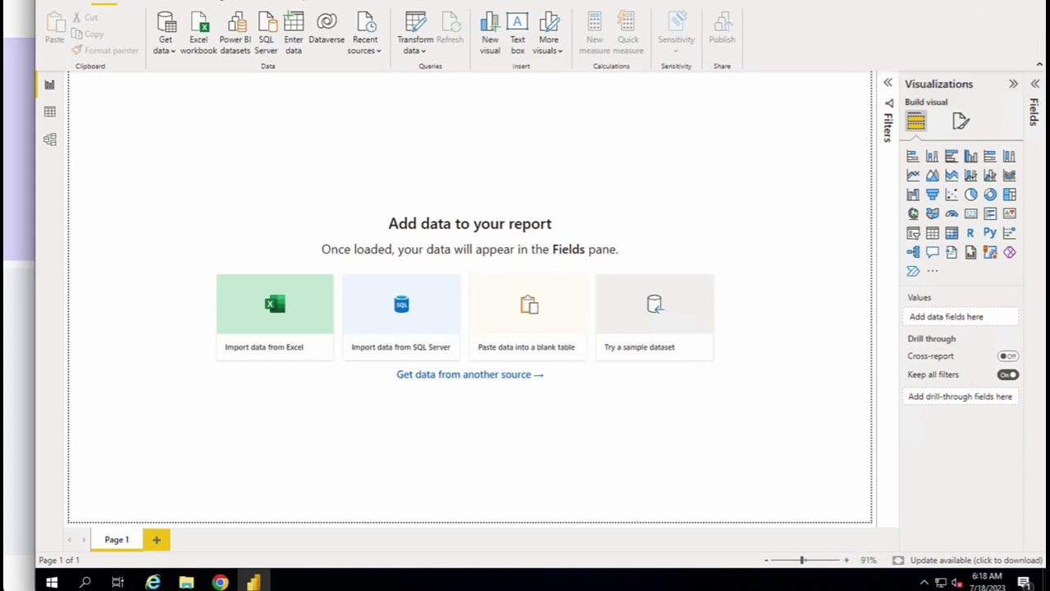
- Open Chrome on the remote desktop and load the Google Drive file link
{"action": "key", "text": "super+d"}
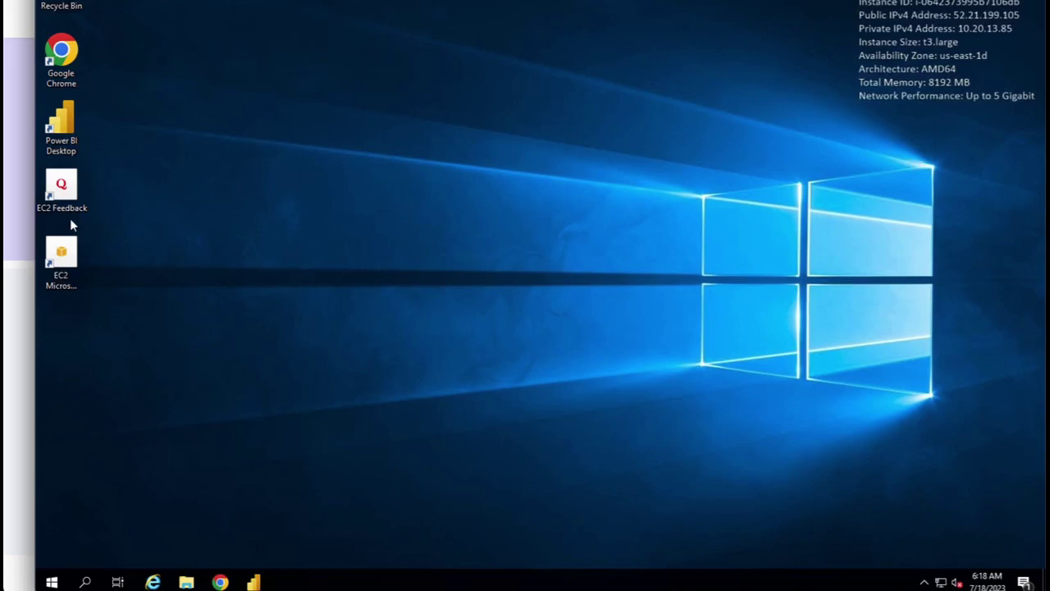
{"action": "double_click", "coordinate": [67, 54]}
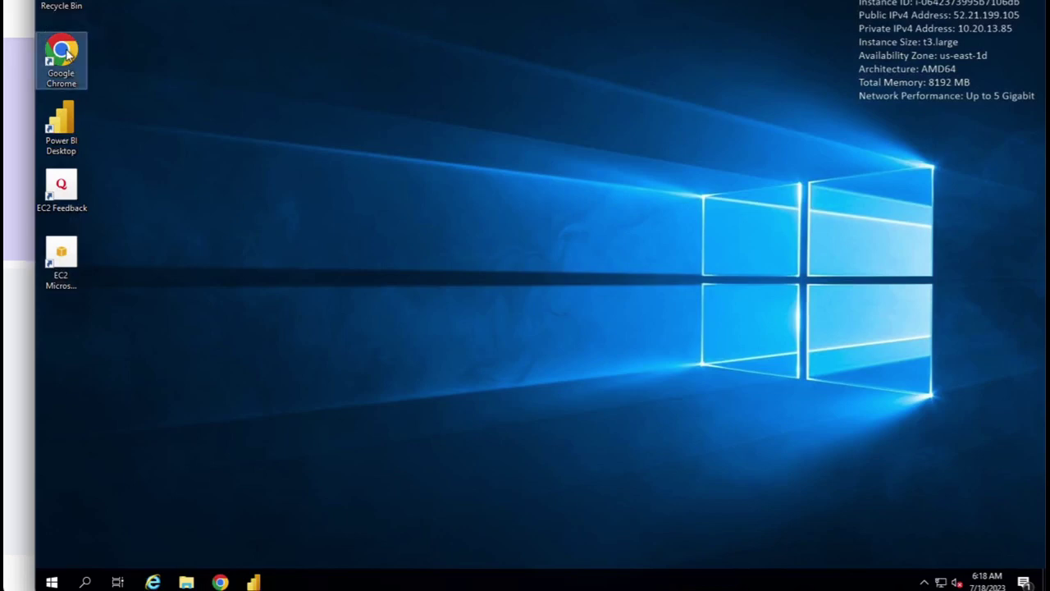
{"action": "key", "text": "super+Tab"}
{"action": "key", "text": "super+Tab"}
{"action": "key", "text": "super+Tab"}
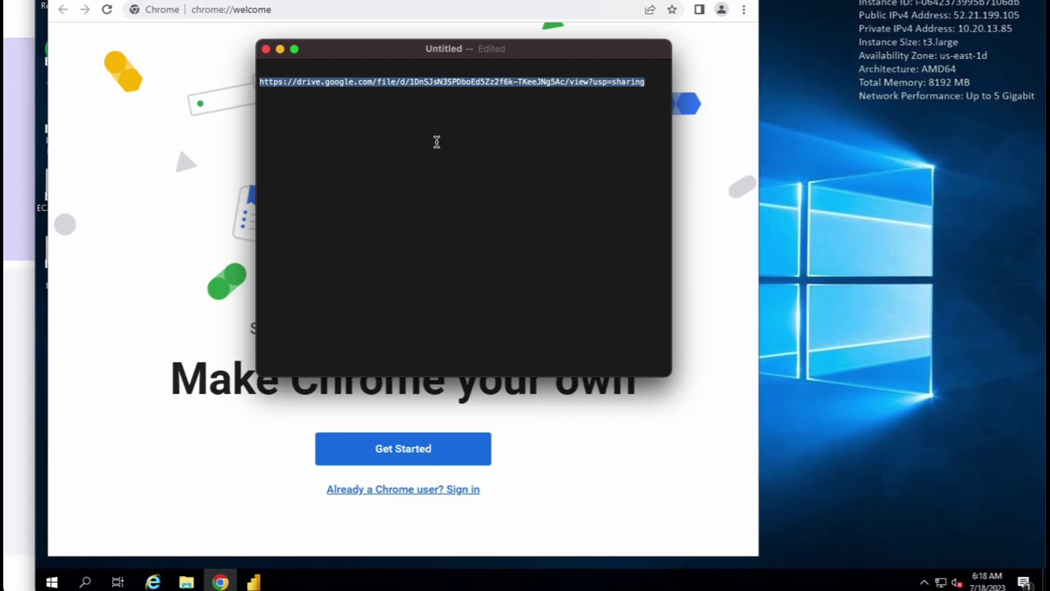
{"action": "left_click", "coordinate": [286, 11]}
{"action": "left_click", "coordinate": [287, 11]}
{"action": "key", "text": "ctrl+v"}
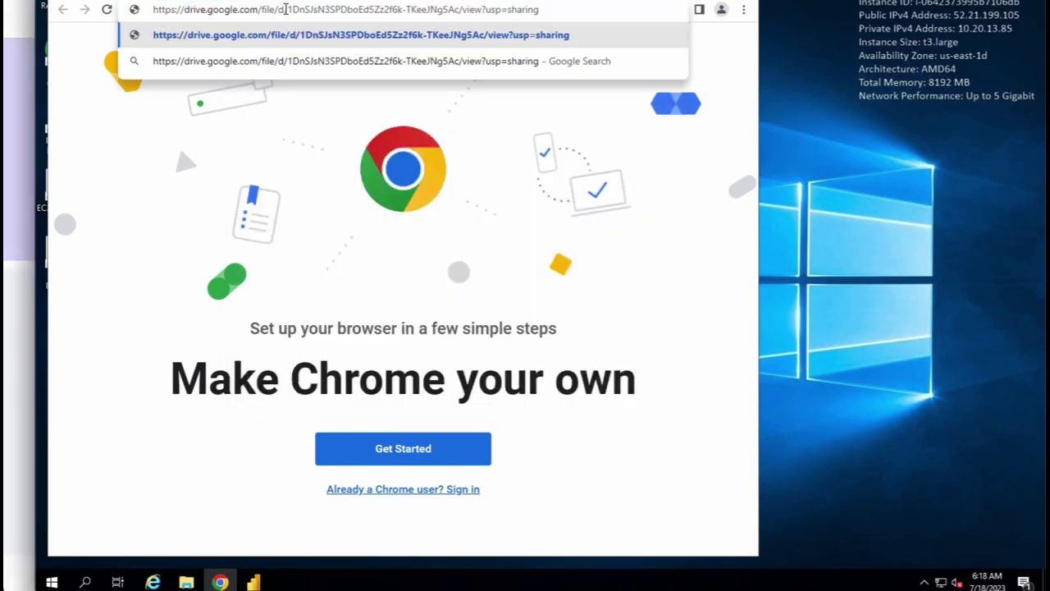
{"action": "key", "text": "Return"}
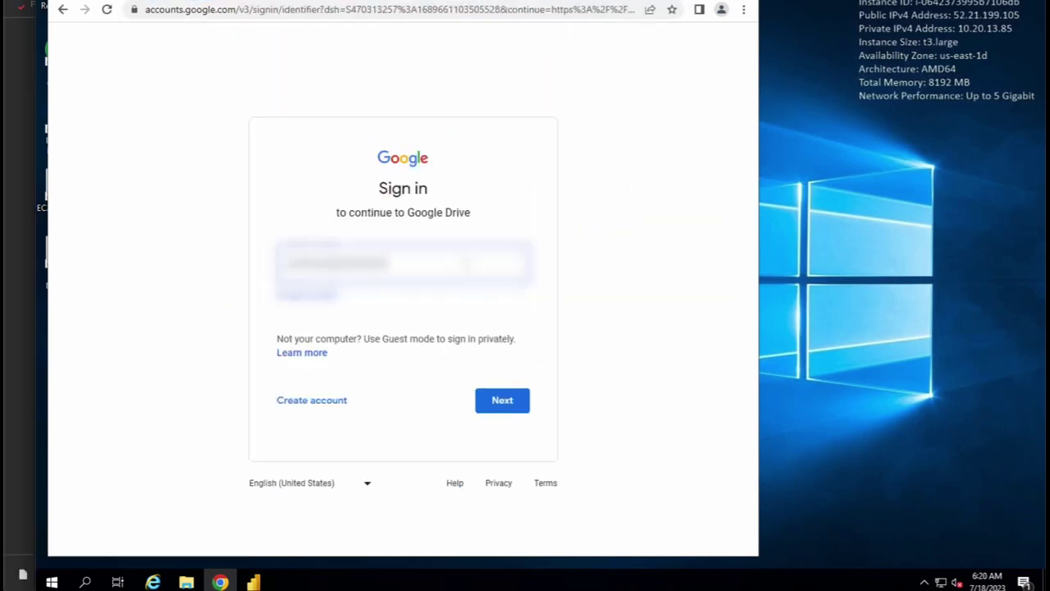
- Sign in to Drive, download 'getting started with dax with whizlabs.pbix' and open it
{"action": "key", "text": "Return"}
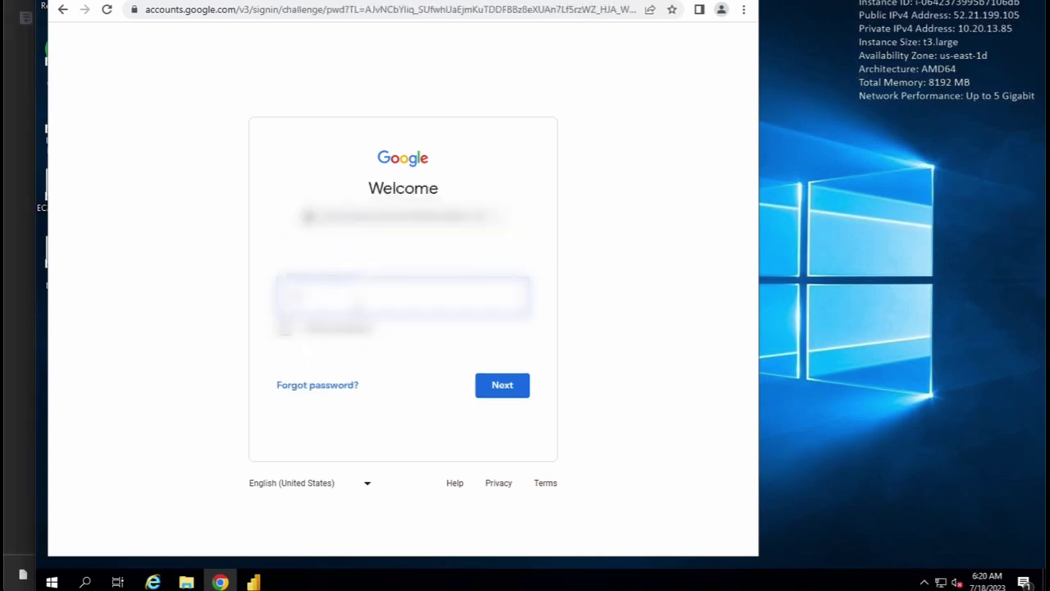
{"action": "key", "text": "Return"}
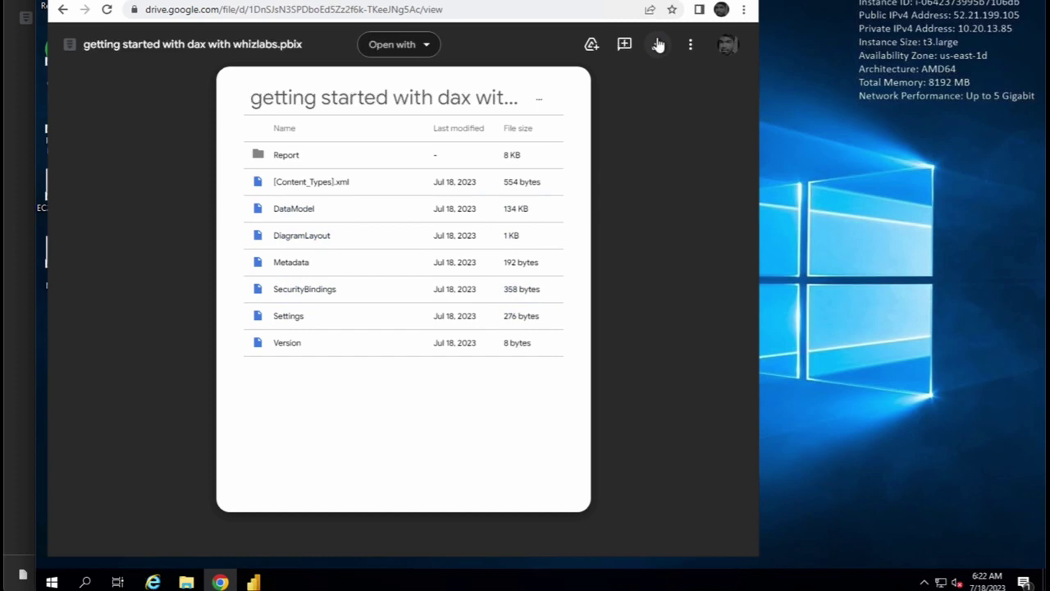
{"action": "left_click", "coordinate": [658, 44]}
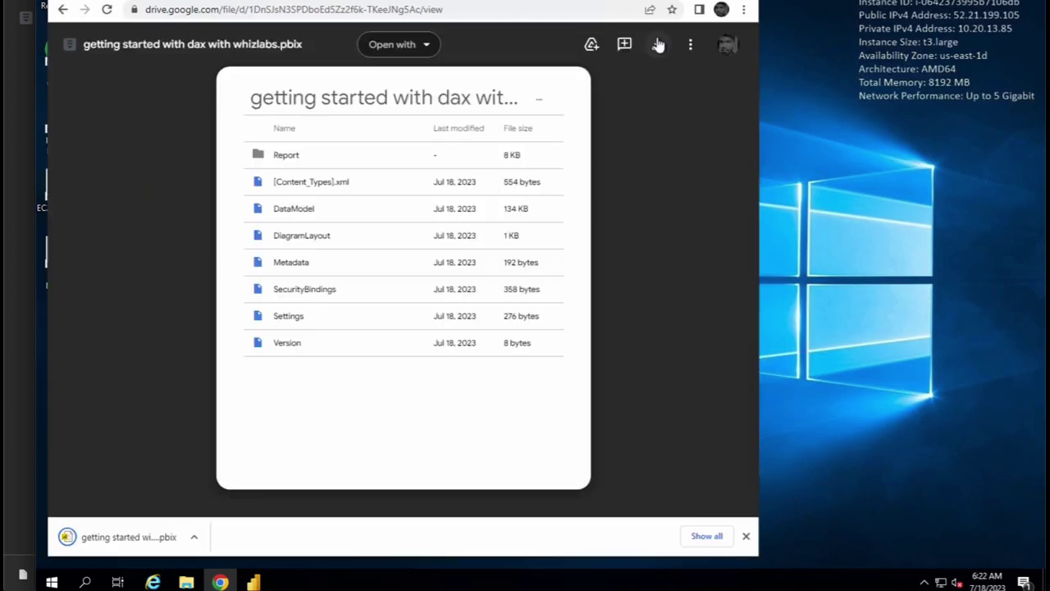
{"action": "left_click", "coordinate": [158, 545]}
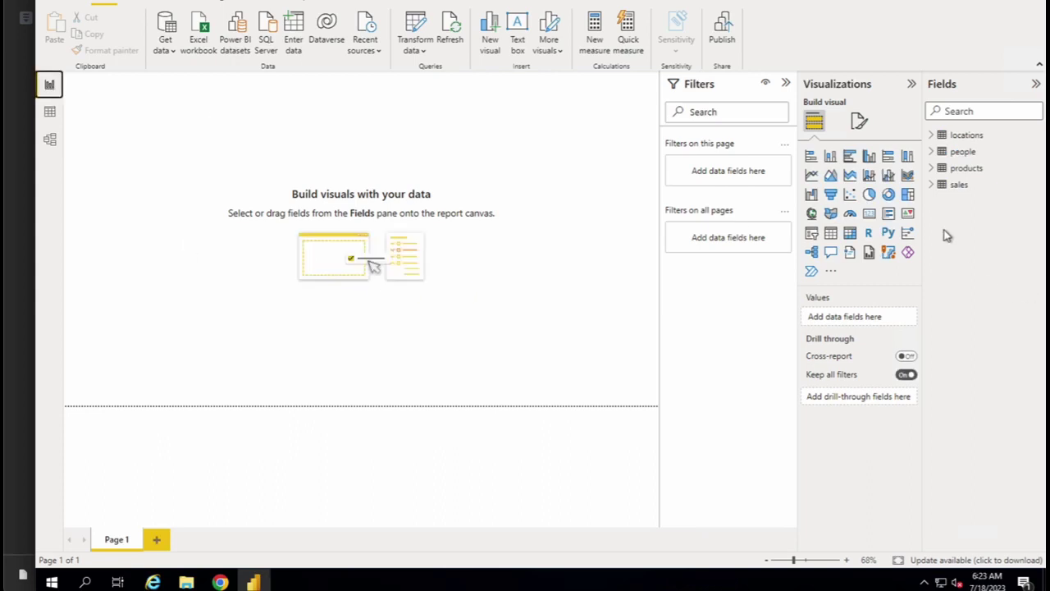
- Build a table visual of locations Geo with sales Amount and enlarge it on the canvas
{"action": "left_click", "coordinate": [935, 136]}
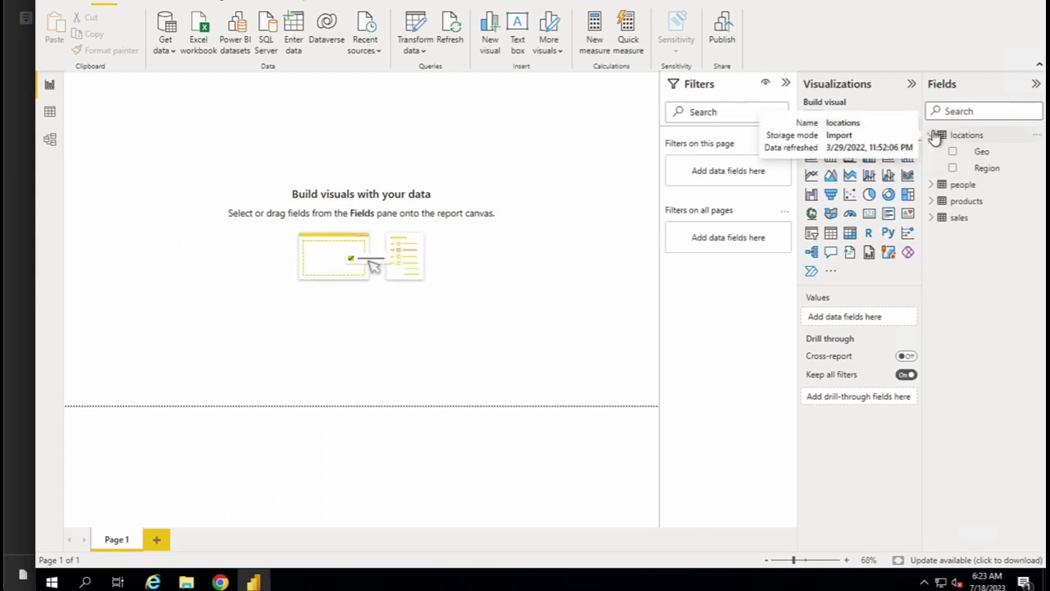
{"action": "left_click", "coordinate": [953, 152]}
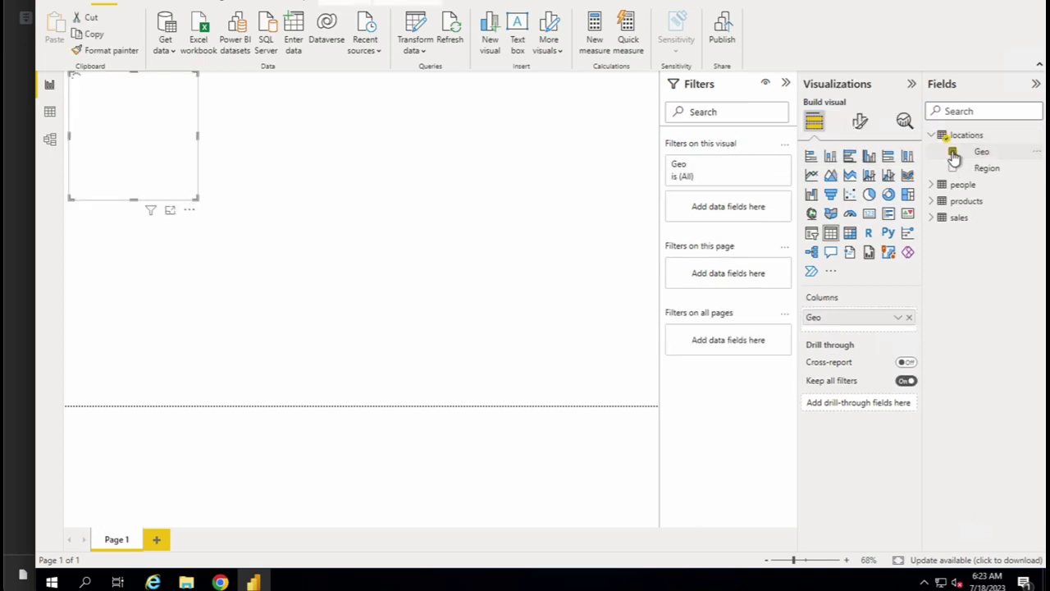
{"action": "left_click", "coordinate": [933, 218]}
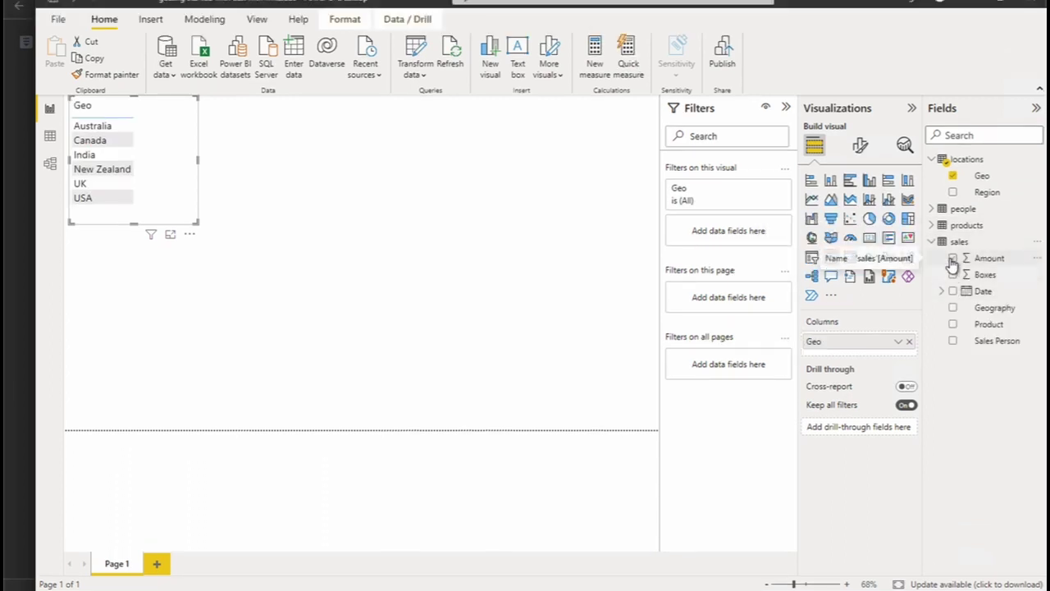
{"action": "left_click", "coordinate": [952, 259]}
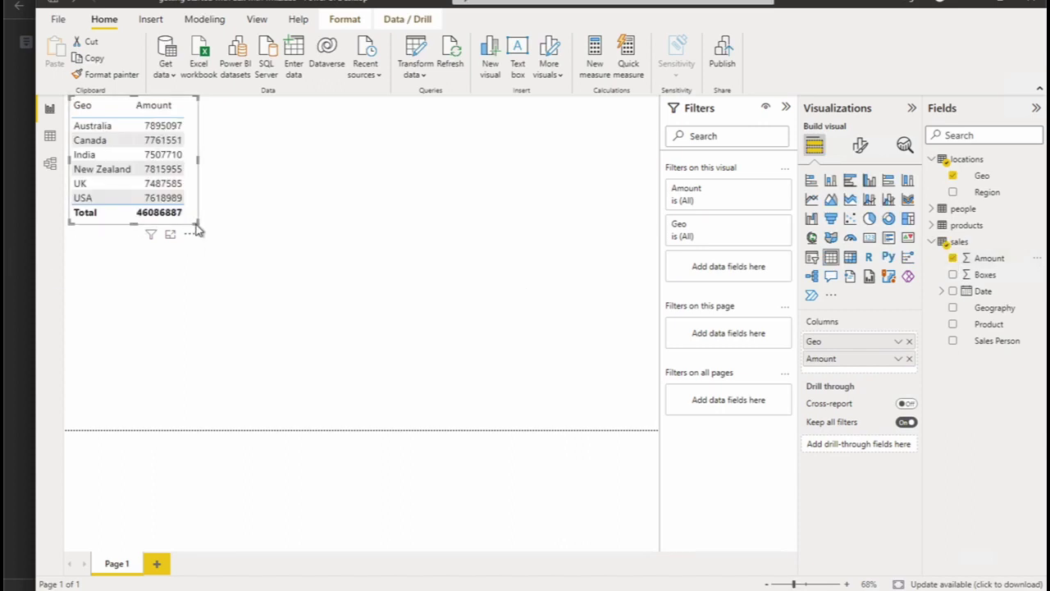
{"action": "left_click_drag", "start_coordinate": [197, 222], "coordinate": [257, 262]}
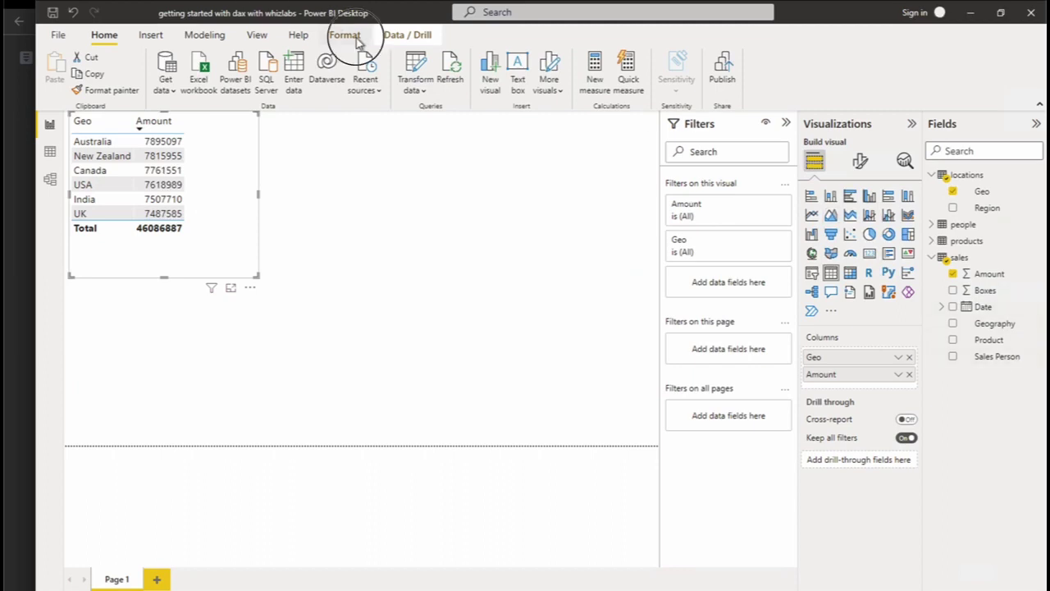
{"action": "left_click", "coordinate": [356, 39]}
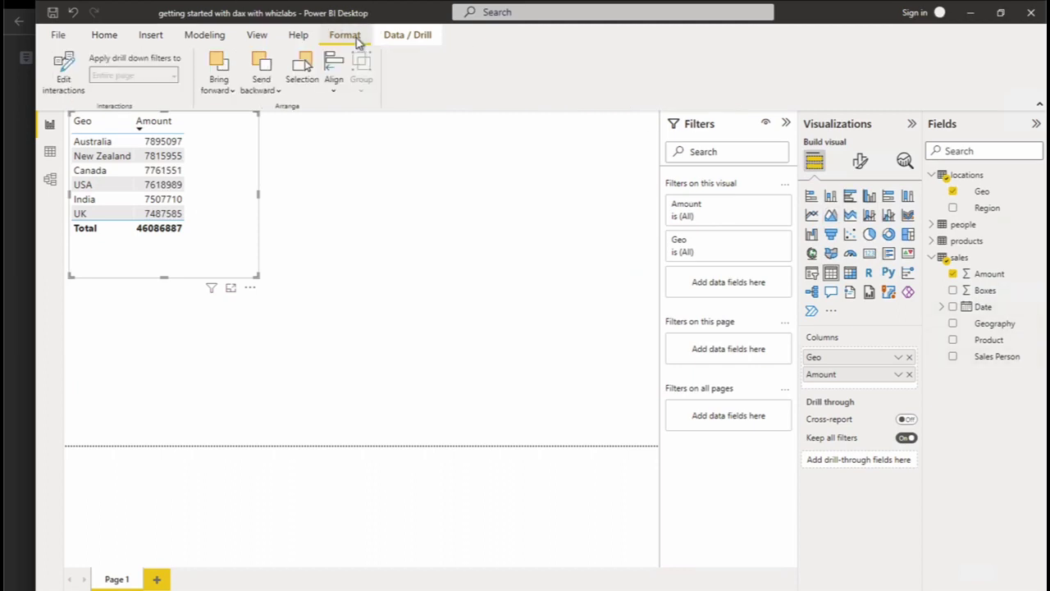
- Rename the sales Amount field to Total Amount
{"action": "left_click", "coordinate": [993, 274]}
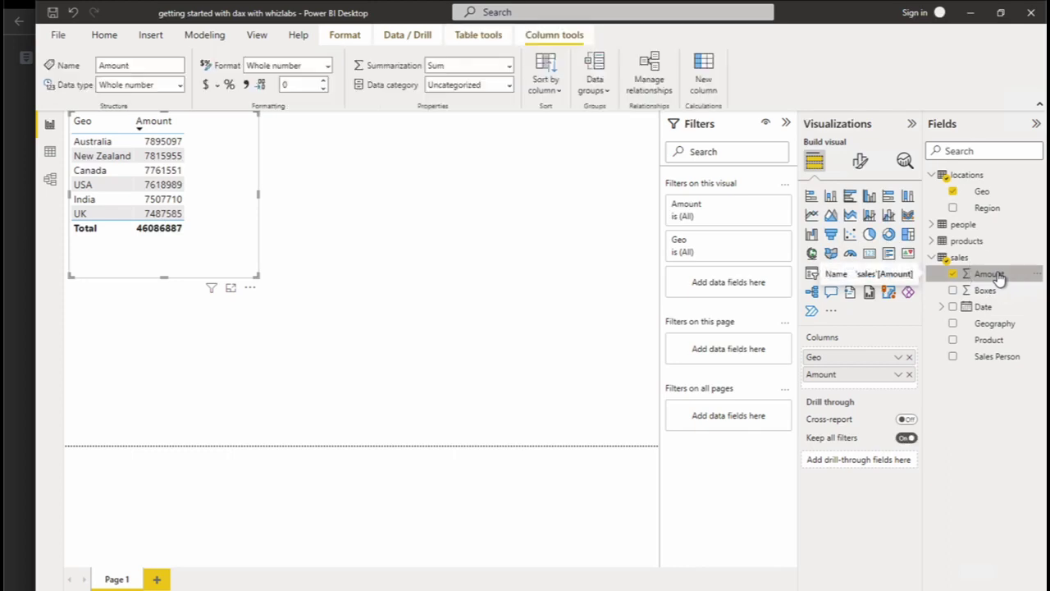
{"action": "double_click", "coordinate": [998, 274]}
{"action": "left_click", "coordinate": [143, 66]}
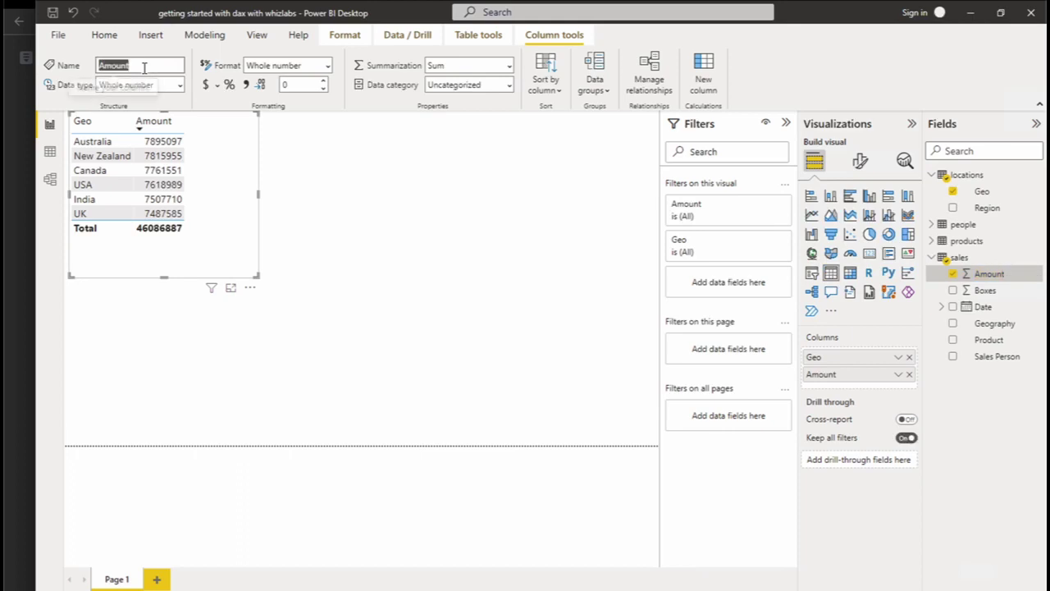
{"action": "key", "text": "Home"}
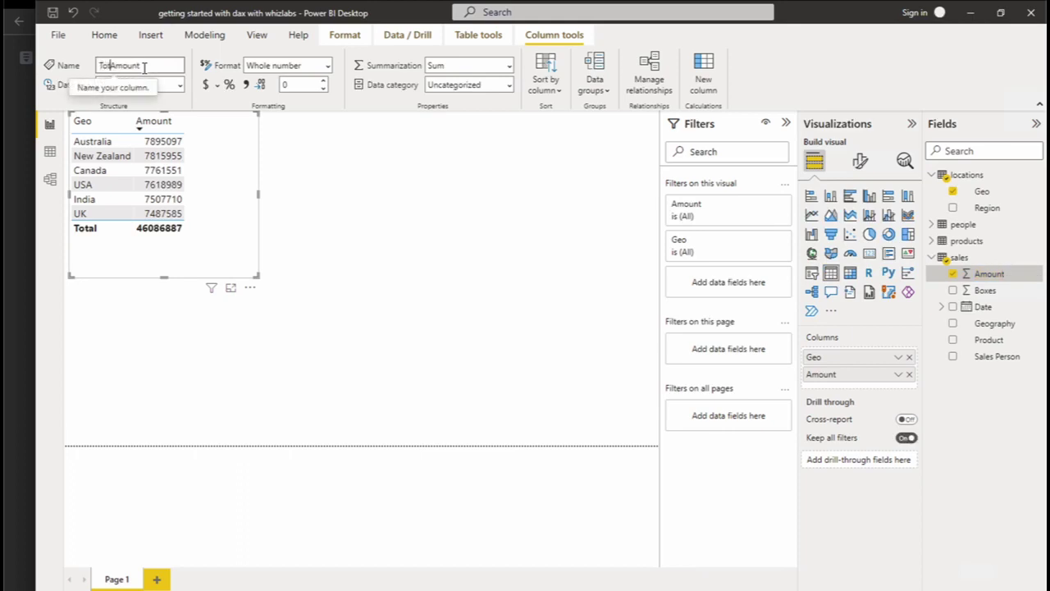
{"action": "type", "text": "Total"}
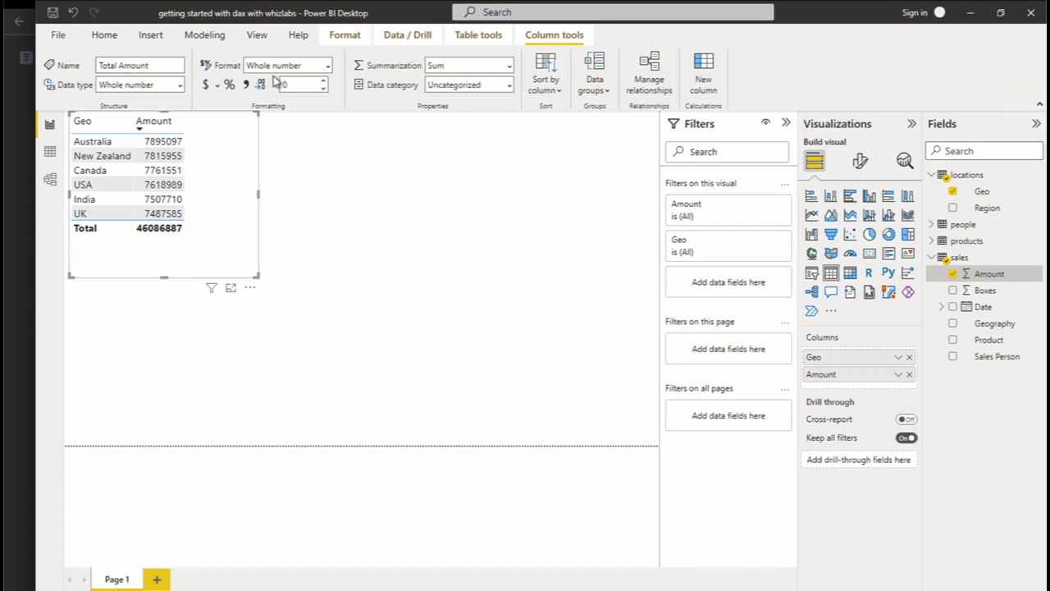
{"action": "left_click", "coordinate": [216, 88]}
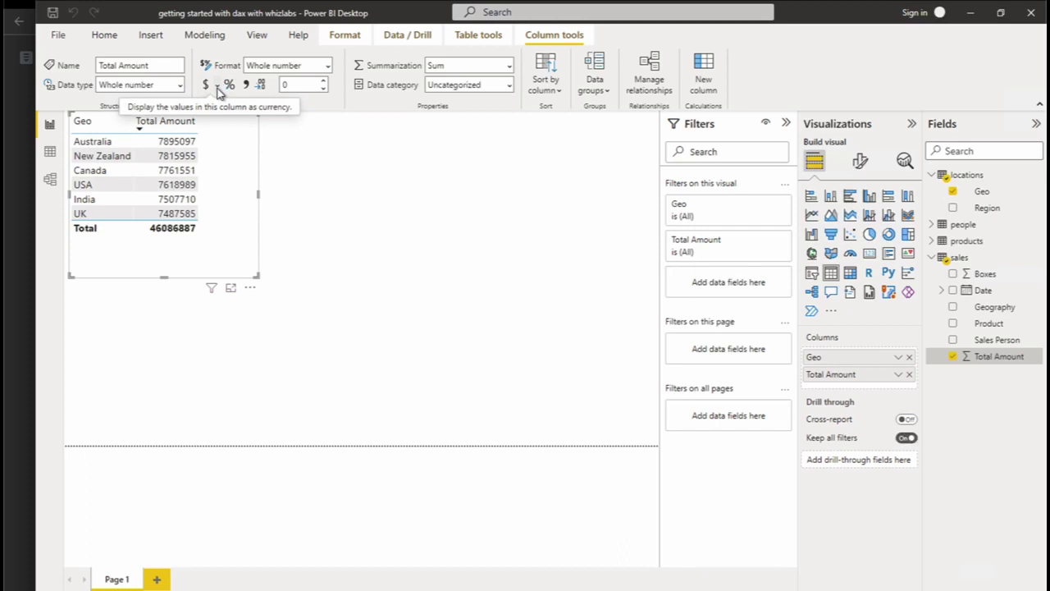
- Format Total Amount as $ English (United States) currency and reselect the Geo table
{"action": "left_click", "coordinate": [217, 88]}
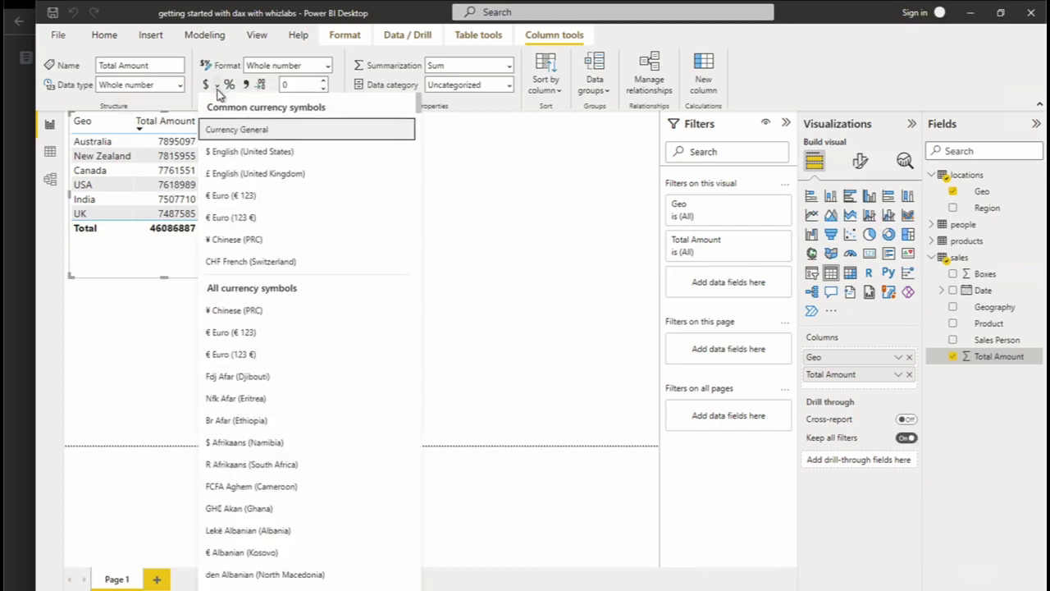
{"action": "left_click", "coordinate": [233, 155]}
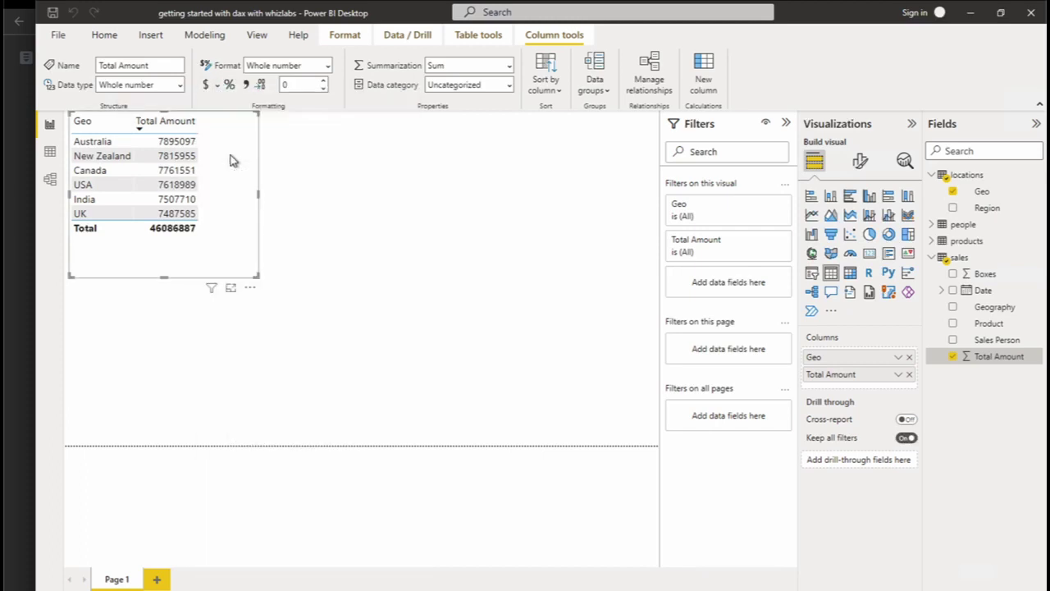
{"action": "left_click", "coordinate": [341, 236]}
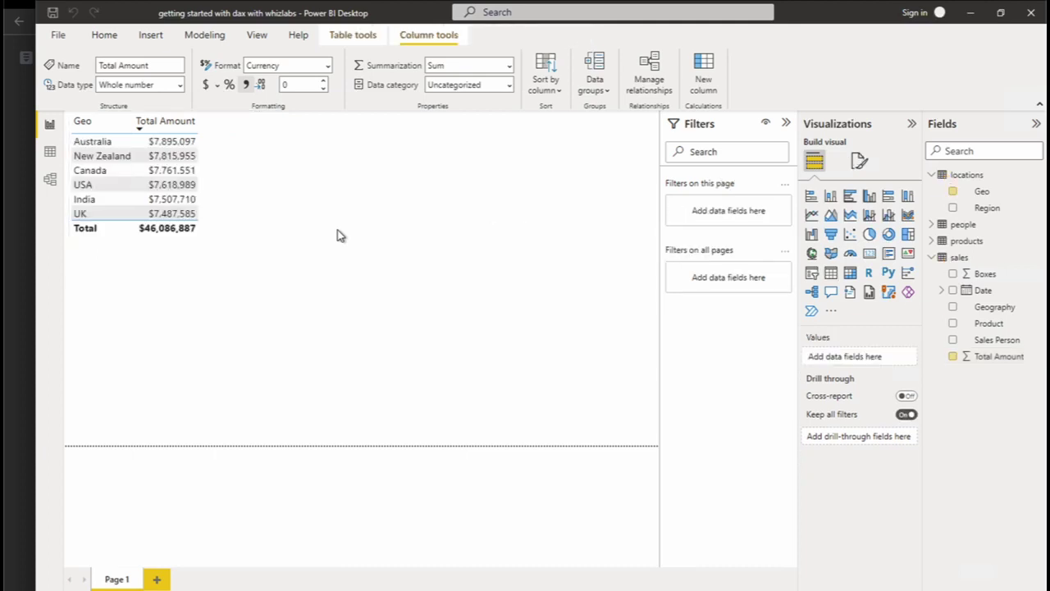
{"action": "left_click", "coordinate": [201, 123]}
- Create the measure Total Boxes = SUM(sales[Boxes]) in sales and add it to the Geo table
{"action": "left_click", "coordinate": [1029, 258]}
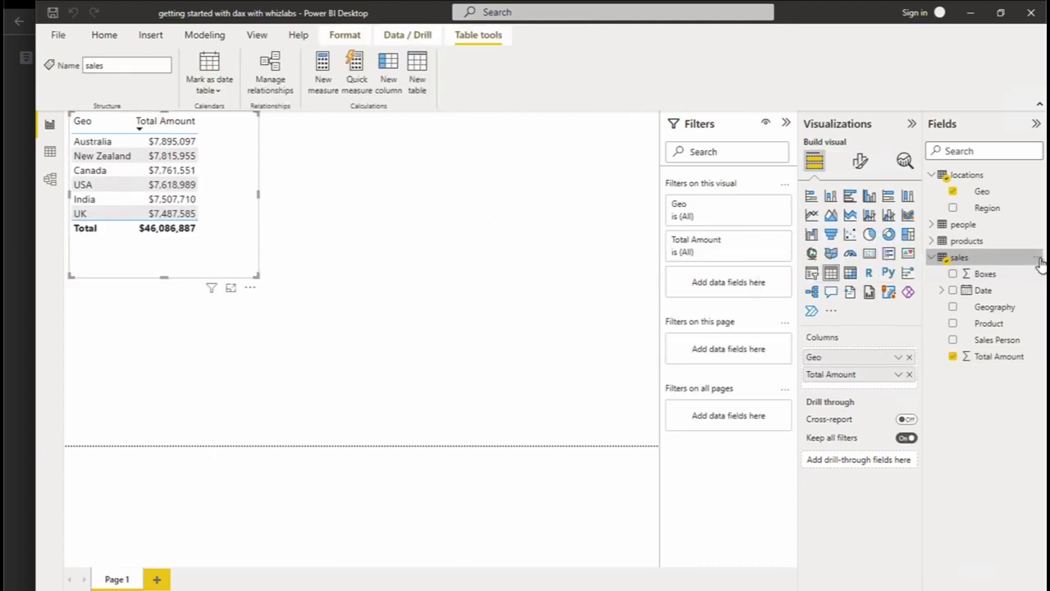
{"action": "left_click", "coordinate": [1039, 259]}
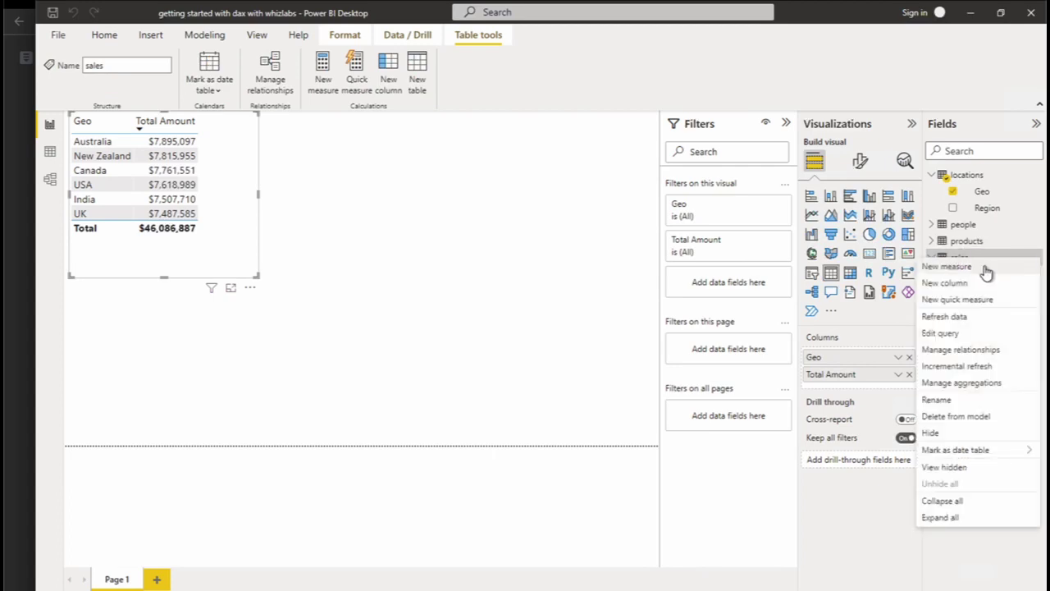
{"action": "key", "text": "Escape"}
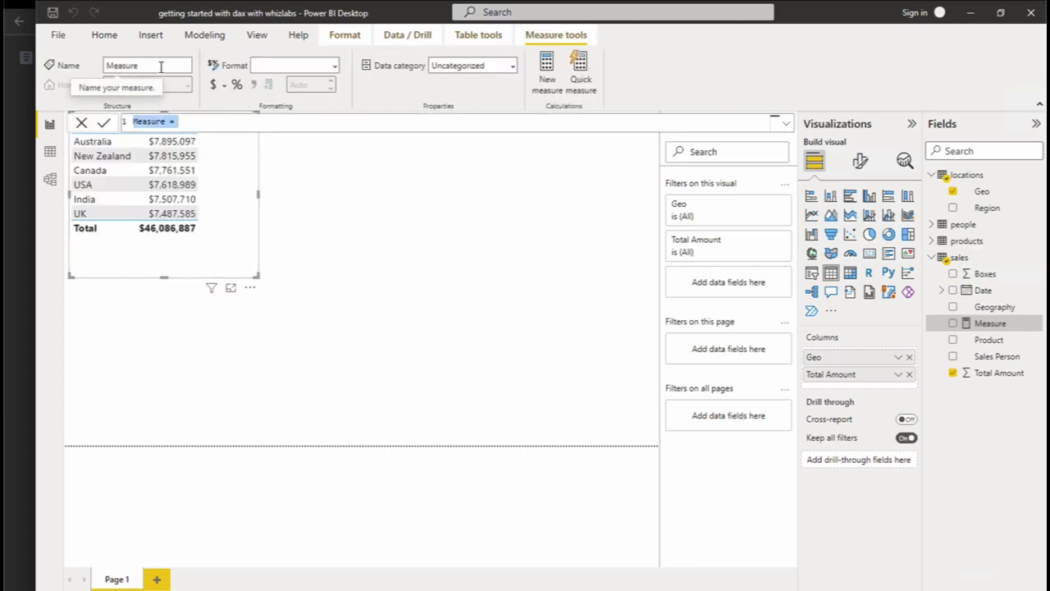
{"action": "key", "text": "BackSpace"}
{"action": "type", "text": "sum"}
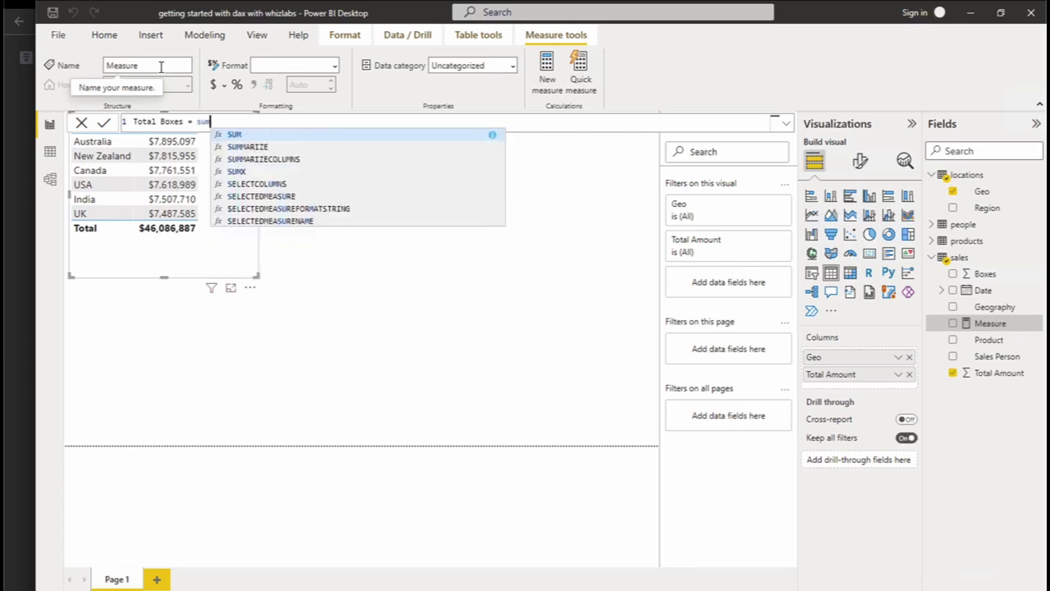
{"action": "type", "text": "("}
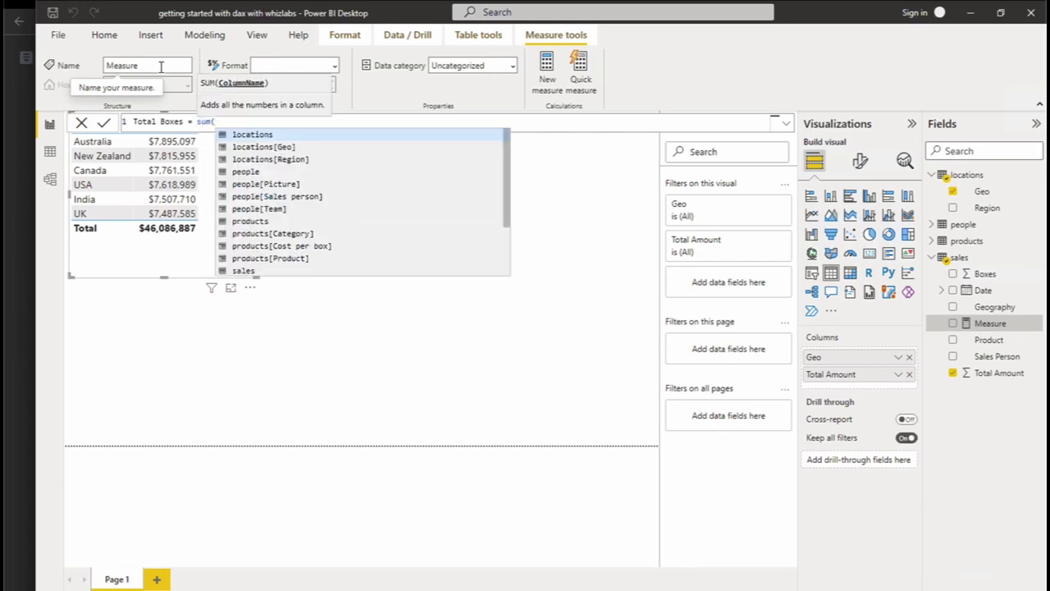
{"action": "type", "text": "sa"}
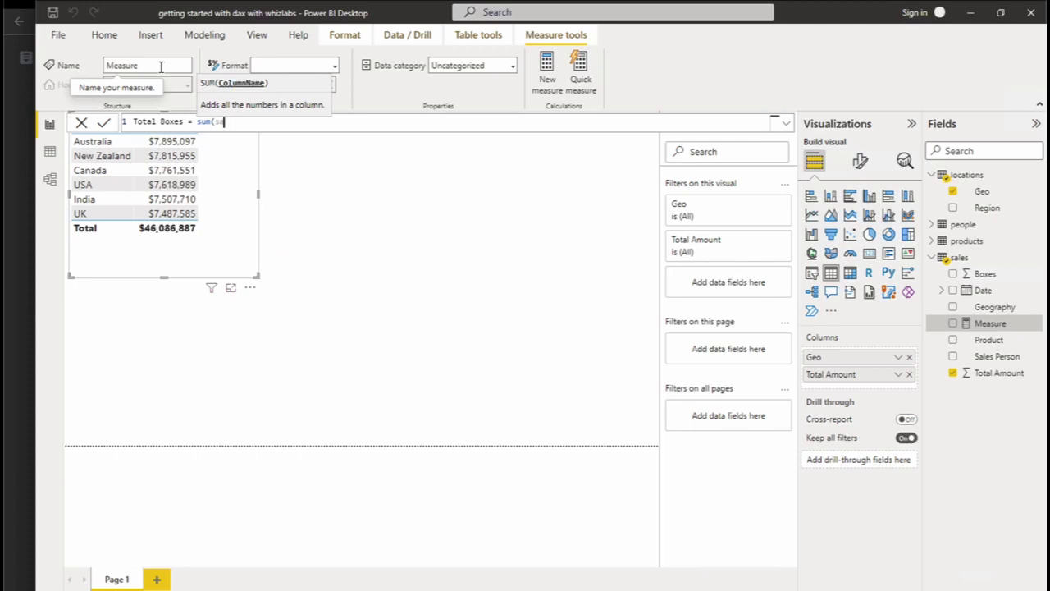
{"action": "type", "text": "lle"}
{"action": "key", "text": "Tab"}
{"action": "type", "text": ")"}
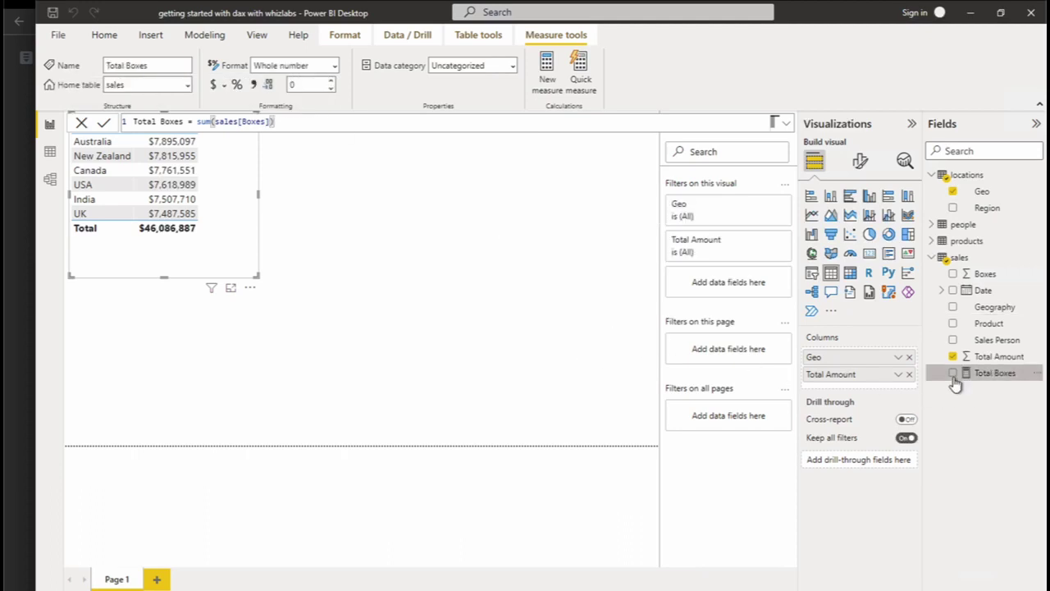
{"action": "left_click", "coordinate": [953, 373]}
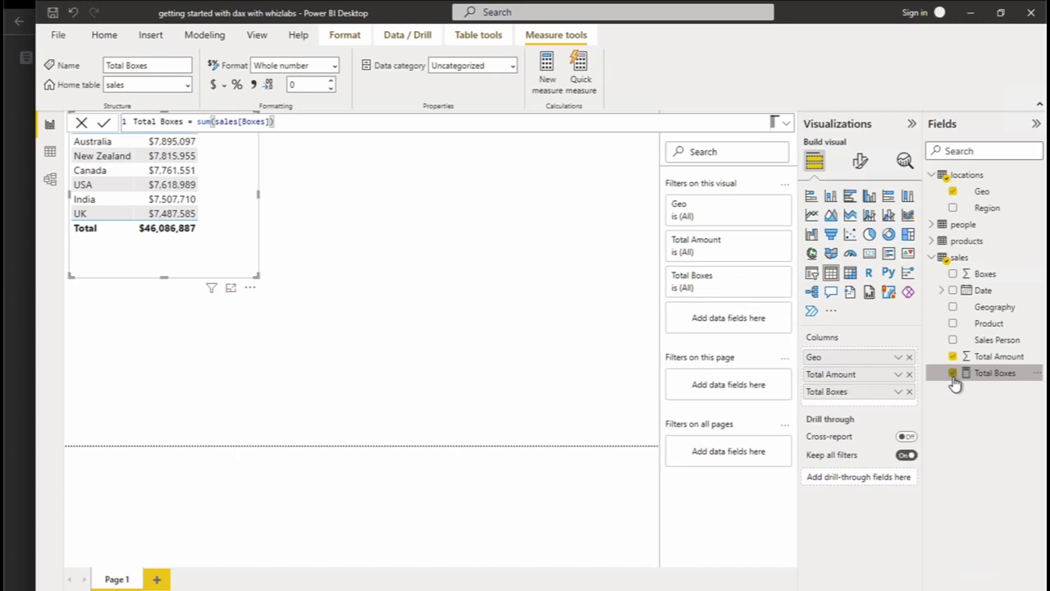
- Give Total Boxes thousands separators (3,076,316 total), enlarge the table visual, and turn it into a pie chart
{"action": "left_click", "coordinate": [255, 84]}
{"action": "left_click_drag", "start_coordinate": [257, 277], "coordinate": [289, 294]}
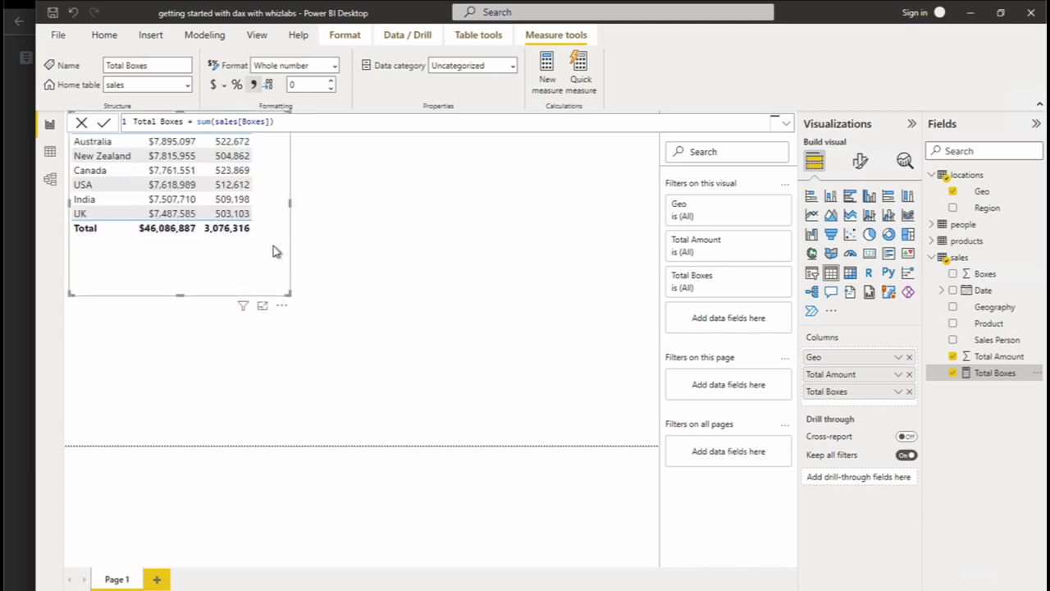
{"action": "left_click", "coordinate": [869, 235]}
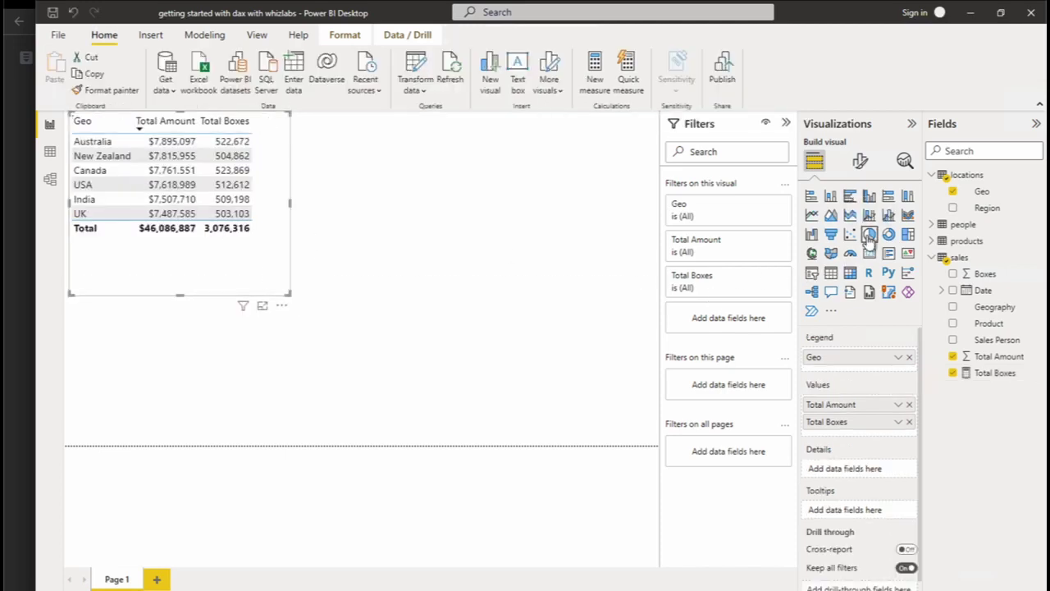
- Try line-and-stacked-column, area, waterfall and clustered column charts, enlarging the column chart across the canvas
{"action": "left_click", "coordinate": [869, 216]}
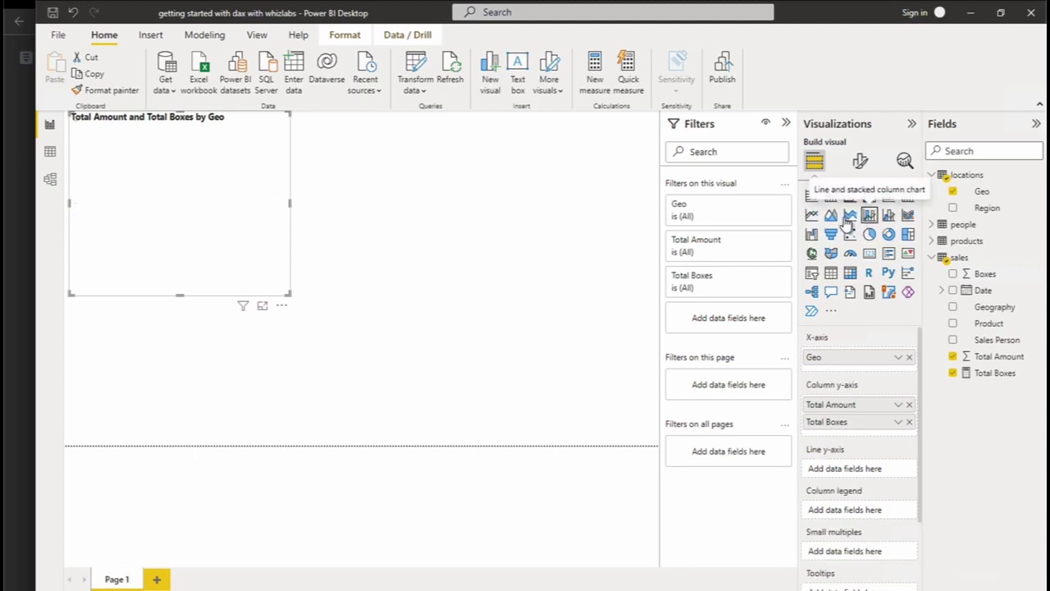
{"action": "left_click", "coordinate": [830, 215]}
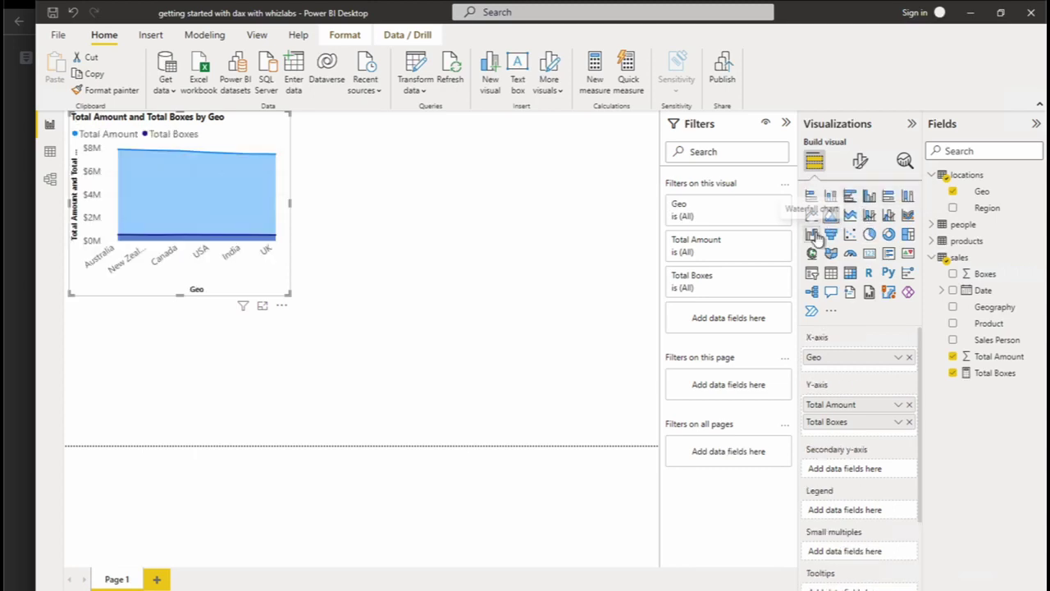
{"action": "left_click", "coordinate": [813, 233]}
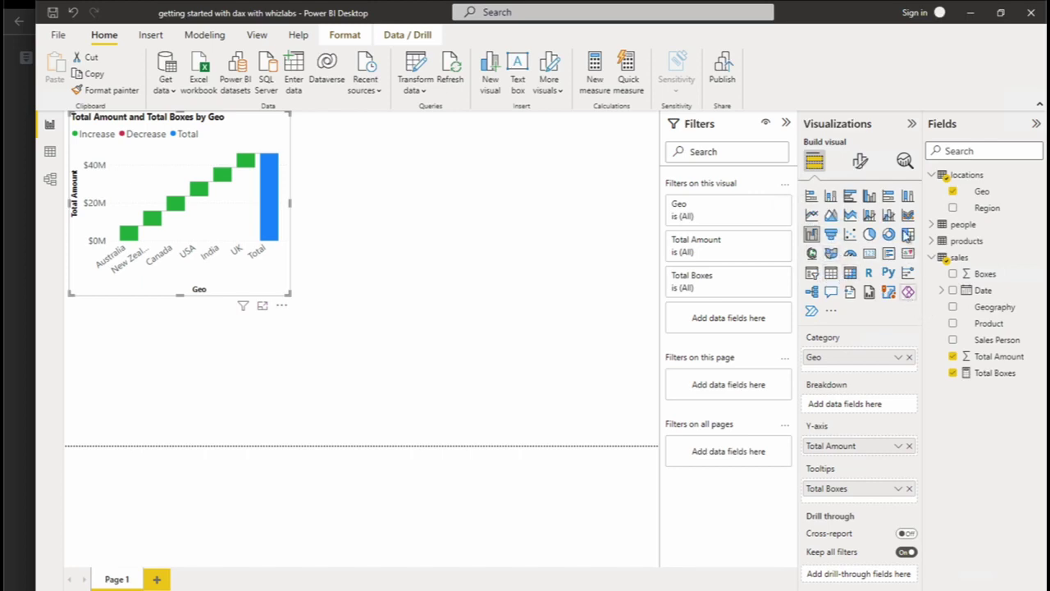
{"action": "left_click", "coordinate": [869, 195]}
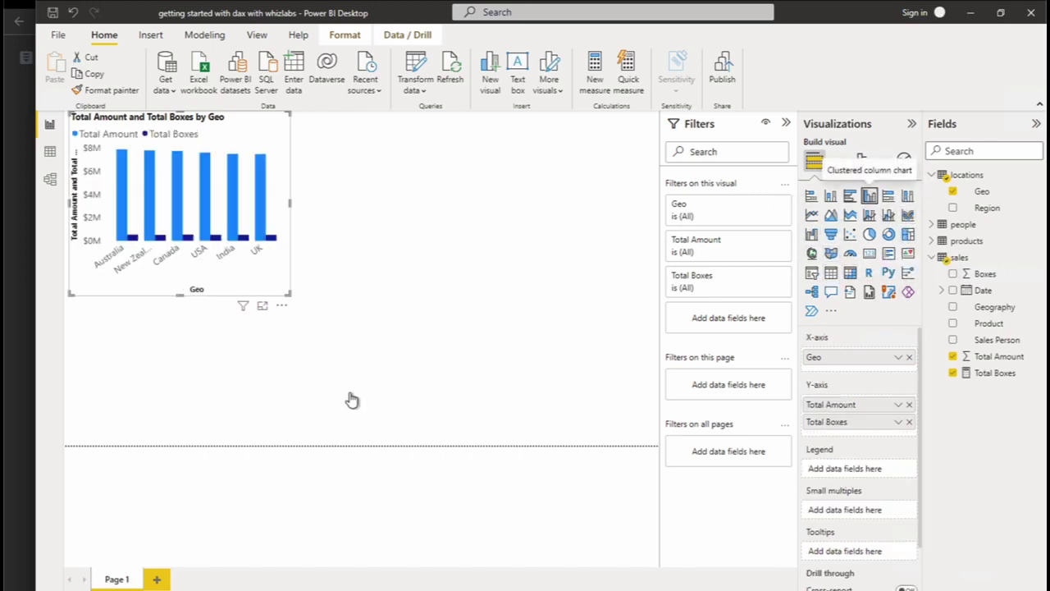
{"action": "left_click_drag", "start_coordinate": [290, 294], "coordinate": [508, 409]}
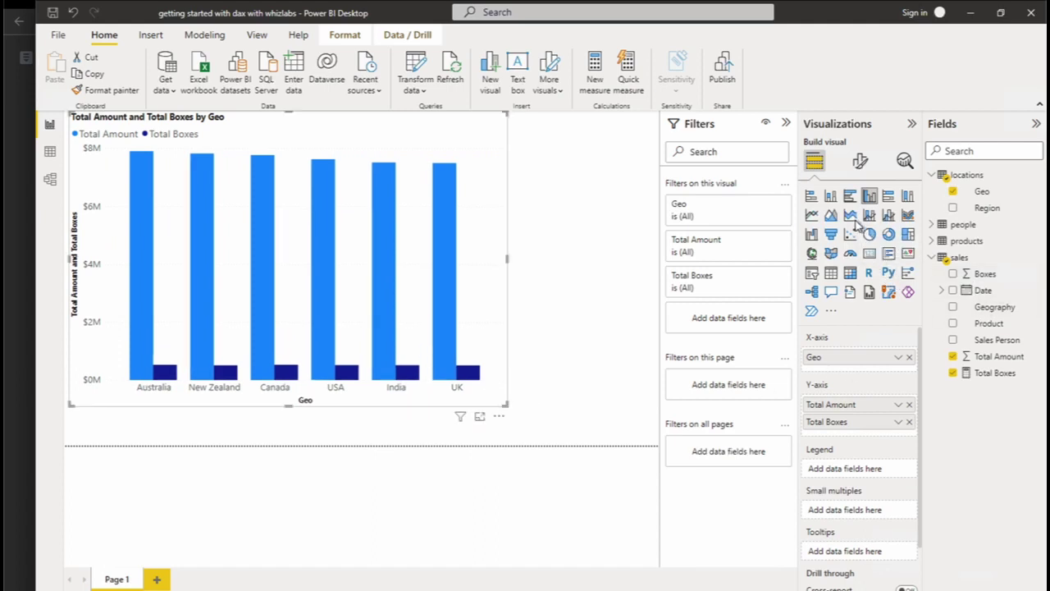
- Preview stacked area and 100% stacked column charts, then settle back on the pie chart
{"action": "left_click", "coordinate": [852, 217]}
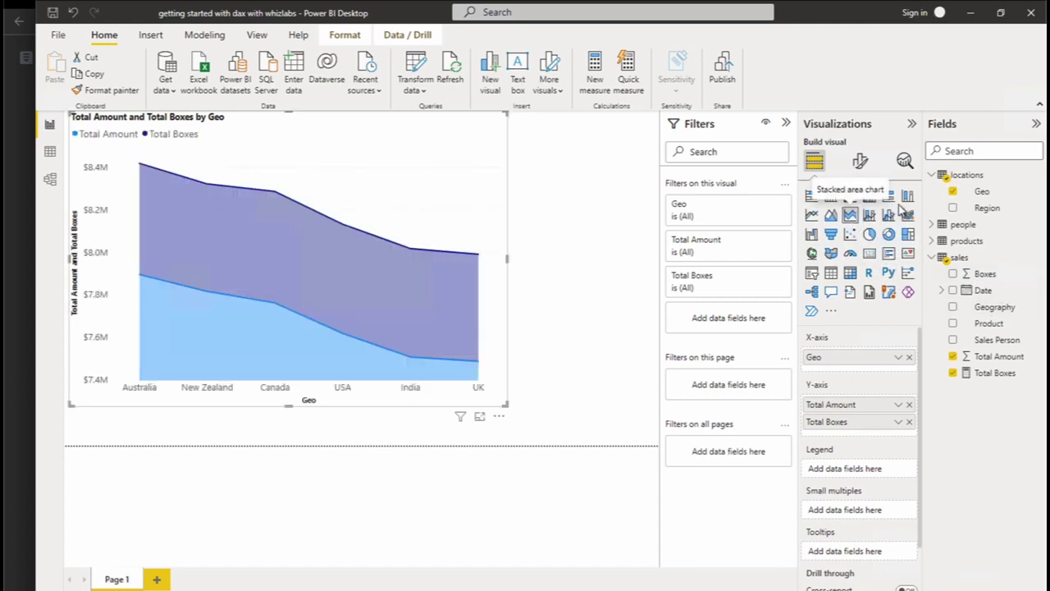
{"action": "left_click", "coordinate": [908, 197]}
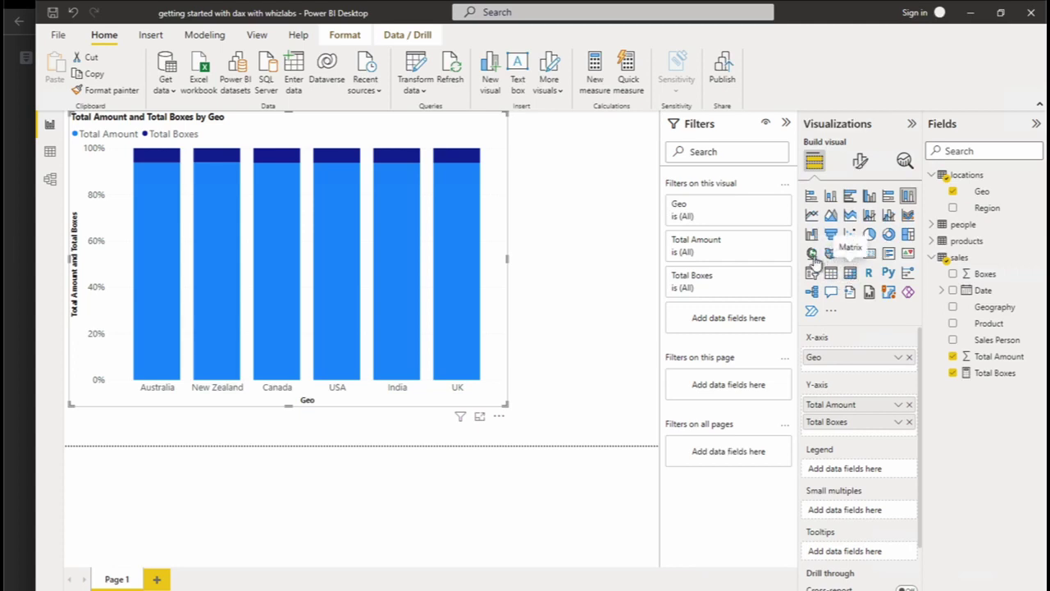
{"action": "left_click", "coordinate": [869, 234]}
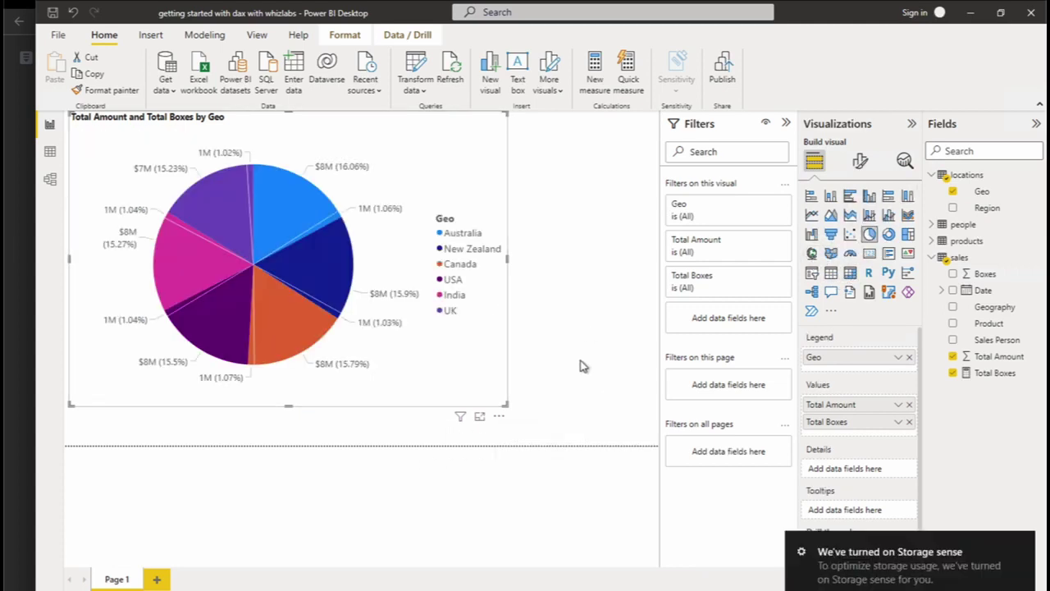
- Close Power BI Desktop, answering the save-changes prompt
{"action": "left_click", "coordinate": [1032, 15]}
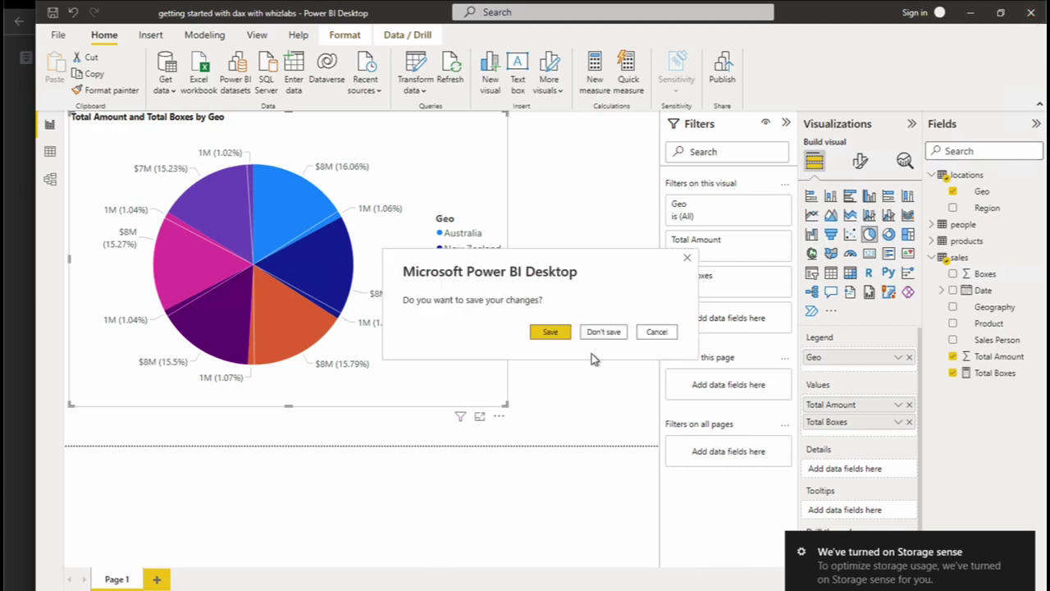
{"action": "left_click", "coordinate": [561, 338]}
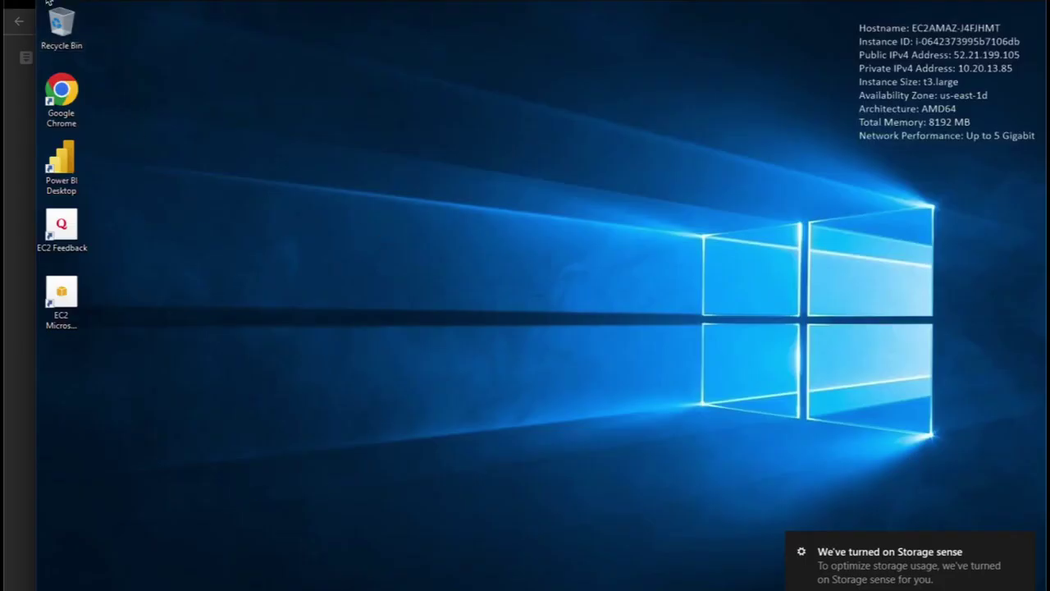
- On the Whizlabs sandbox page, begin Destroy Sandbox Environment and tick the 'I understand' data-loss acknowledgement
{"action": "left_click", "coordinate": [18, 21]}
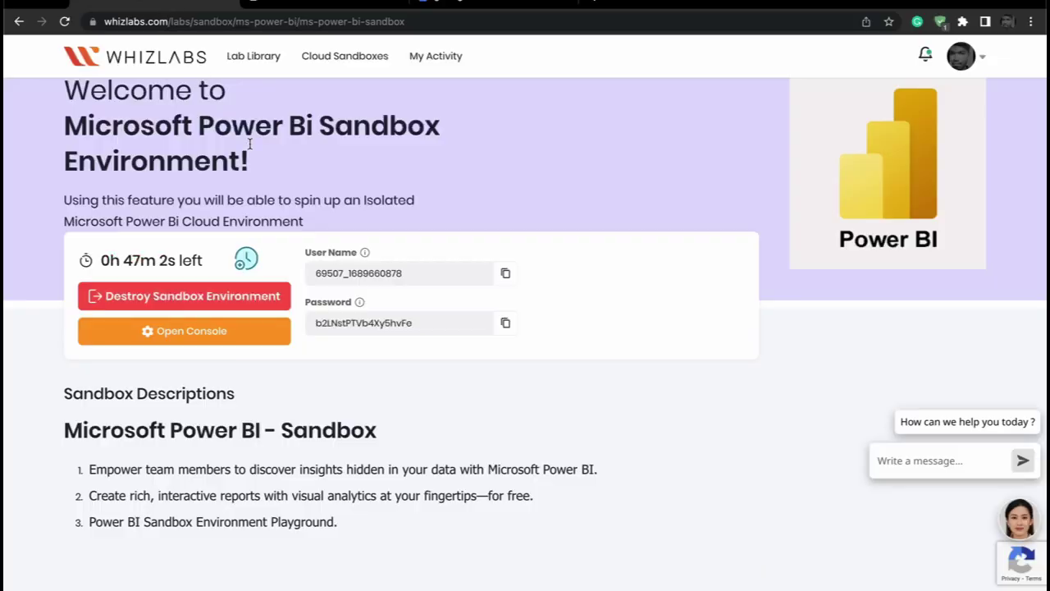
{"action": "left_click", "coordinate": [250, 298]}
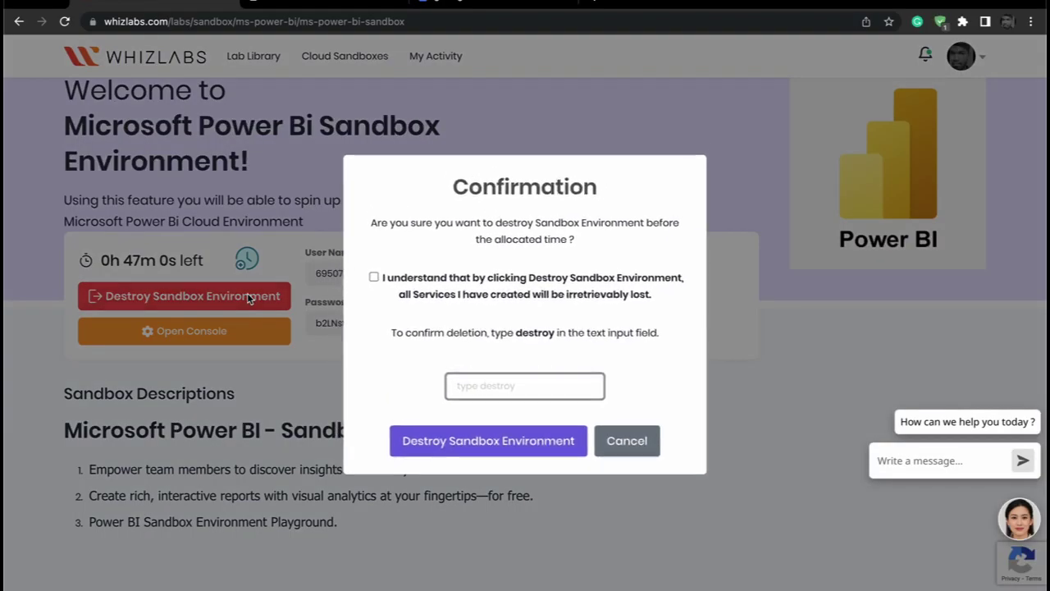
{"action": "left_click", "coordinate": [374, 277]}
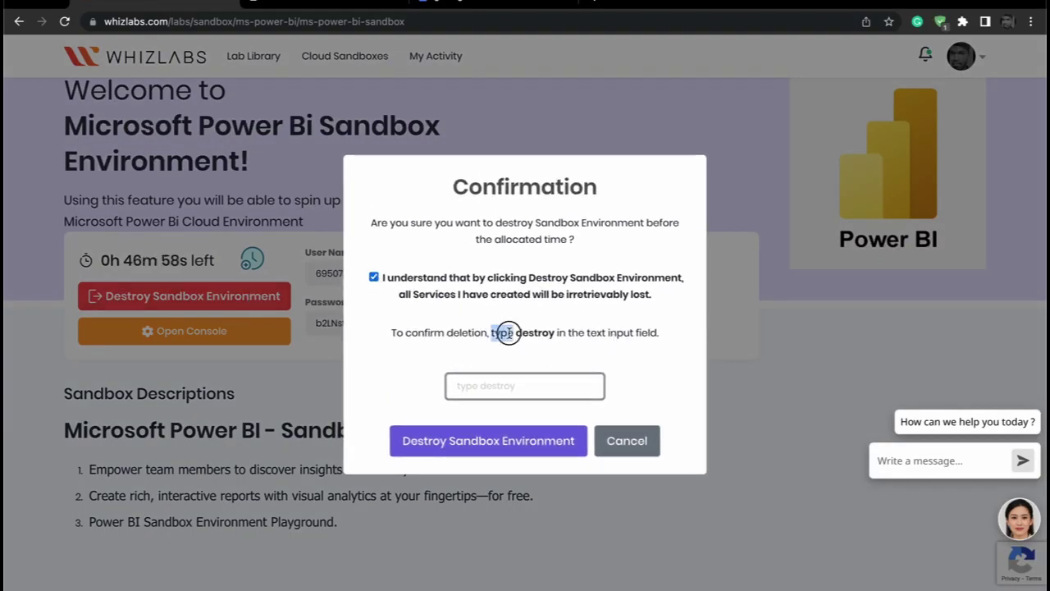